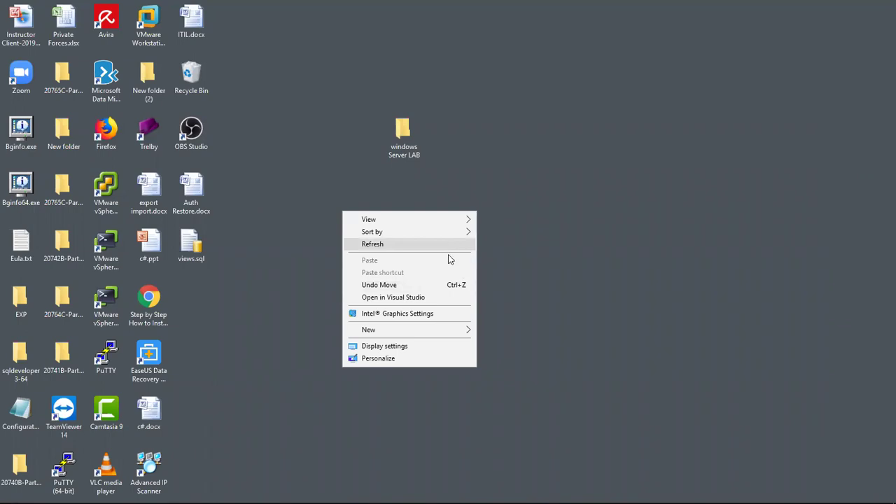
Step: Hide all desktop icons and bring the VMware Workstation window to the front
mouse_move(416, 225)
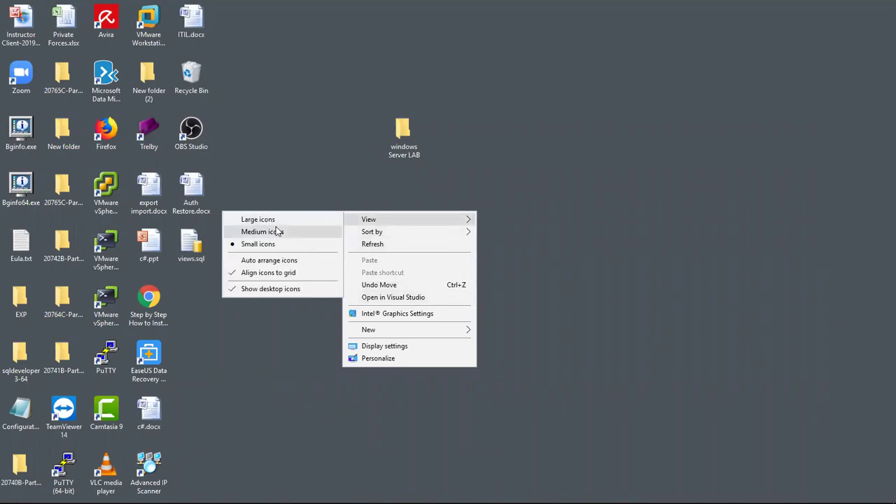
left_click(264, 288)
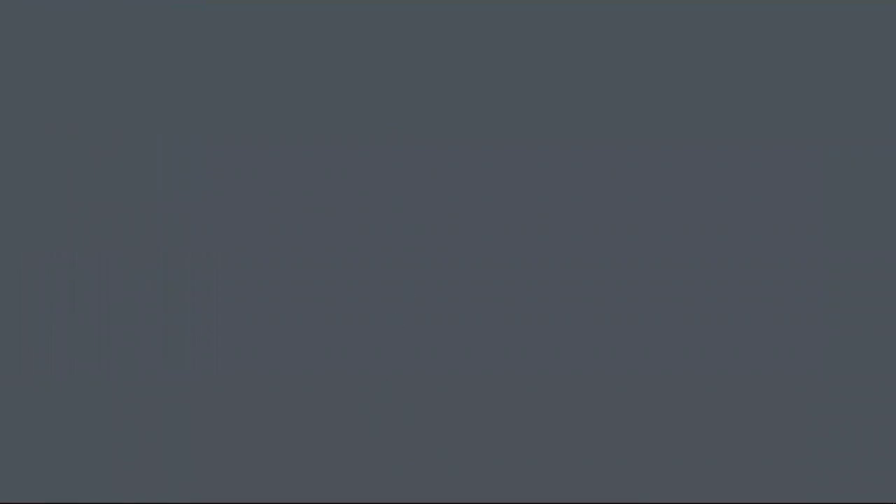
left_click(366, 492)
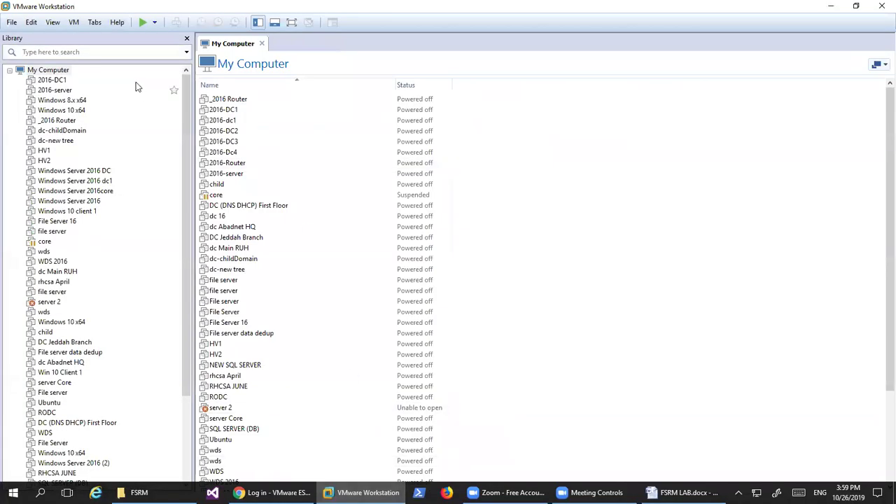
Step: Connect to remote host 192.168.1.123 with the stored user name and password
left_click(9, 71)
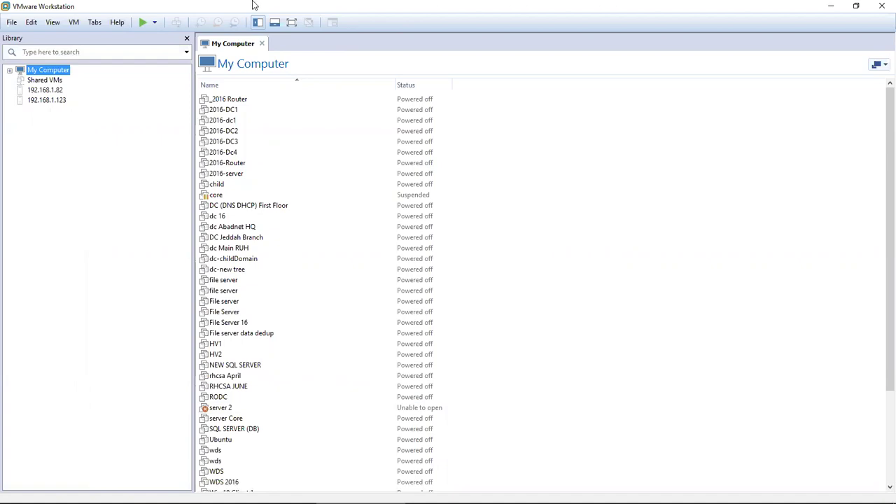
left_click(61, 101)
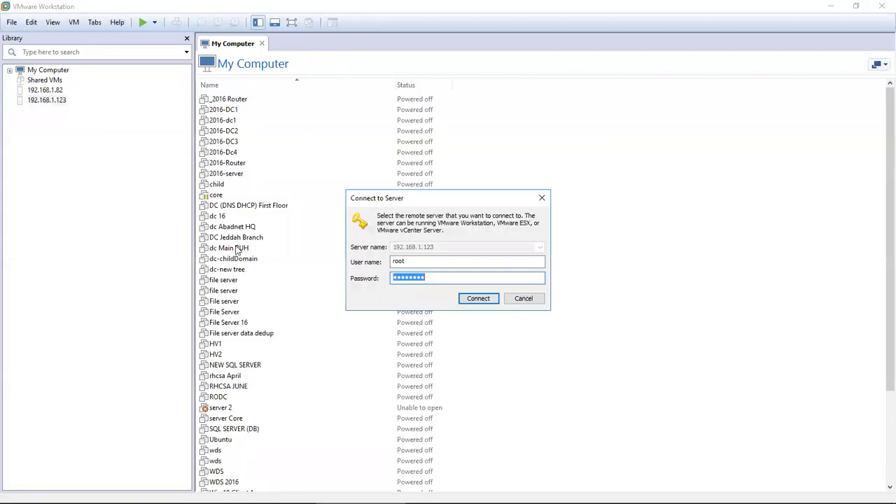
left_click(426, 262)
double_click(396, 261)
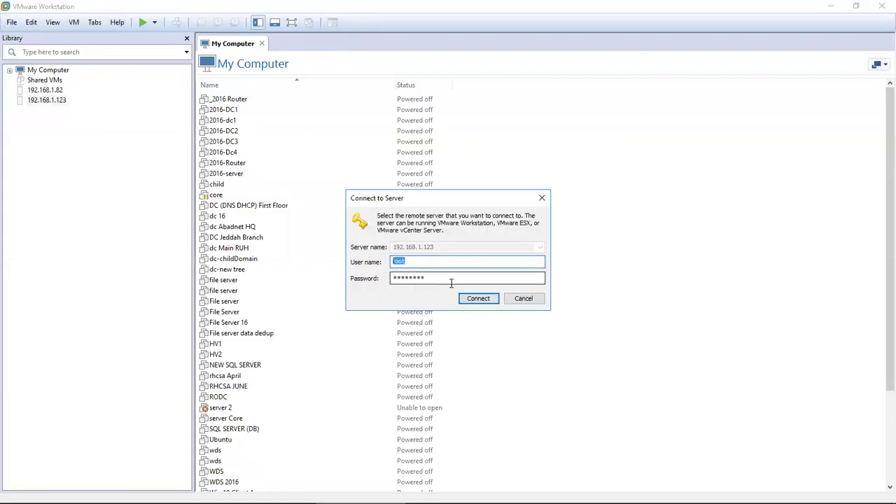
key("Tab")
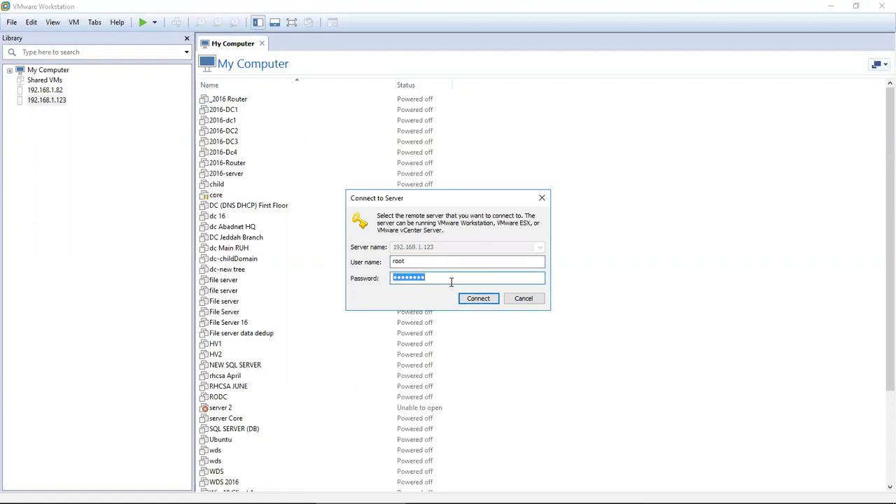
left_click(475, 299)
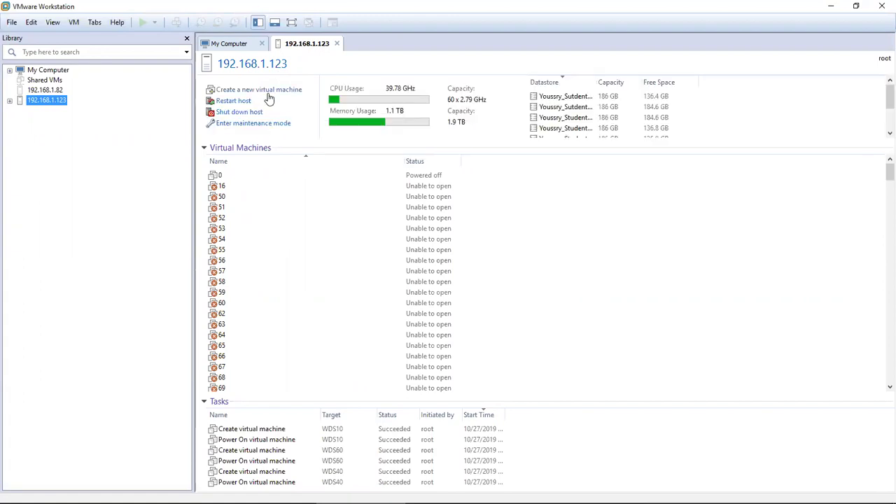
Step: Start a Typical new VM on the default datastore with Windows Server 2016 (64-bit) as guest OS
left_click(268, 93)
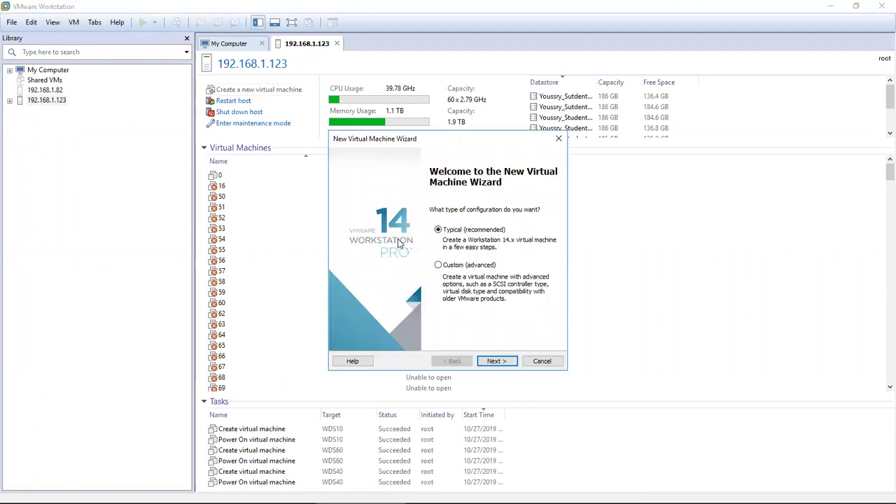
left_click(498, 360)
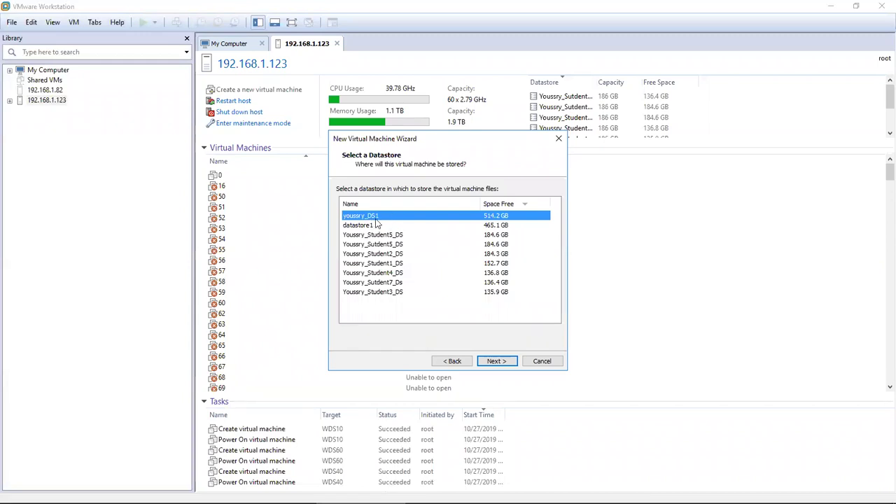
left_click(495, 362)
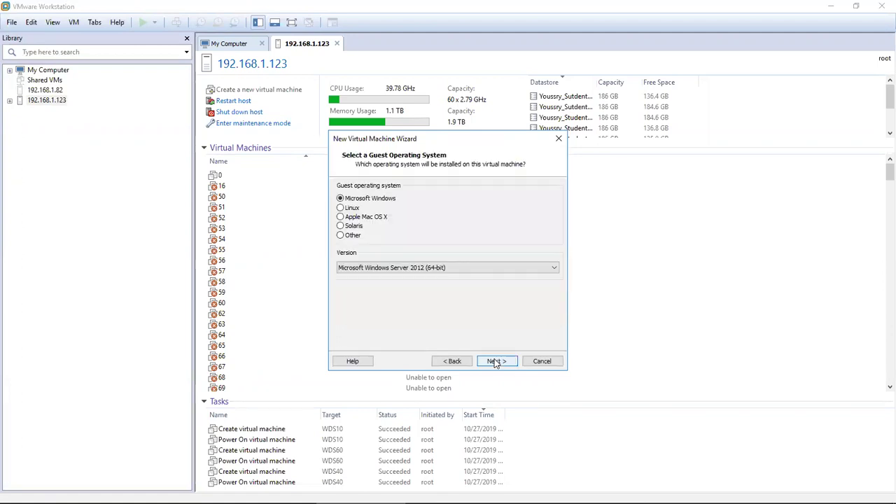
left_click(404, 271)
left_click(403, 278)
left_click(453, 267)
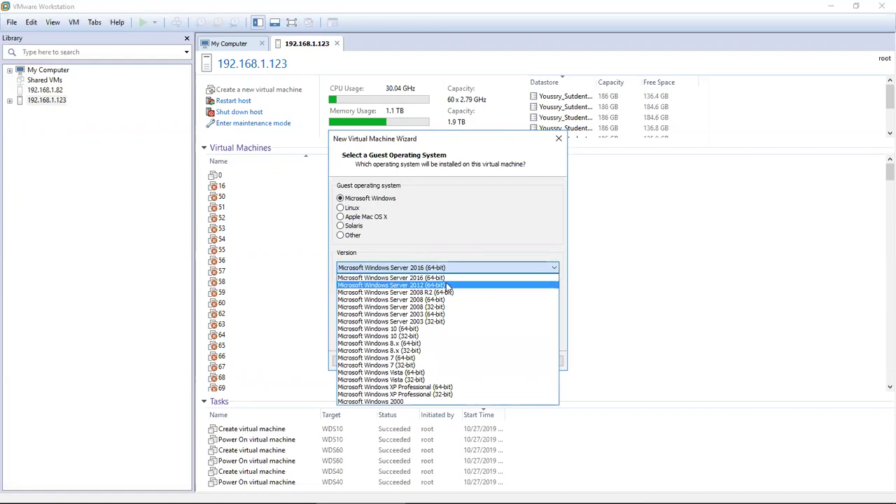
left_click(447, 280)
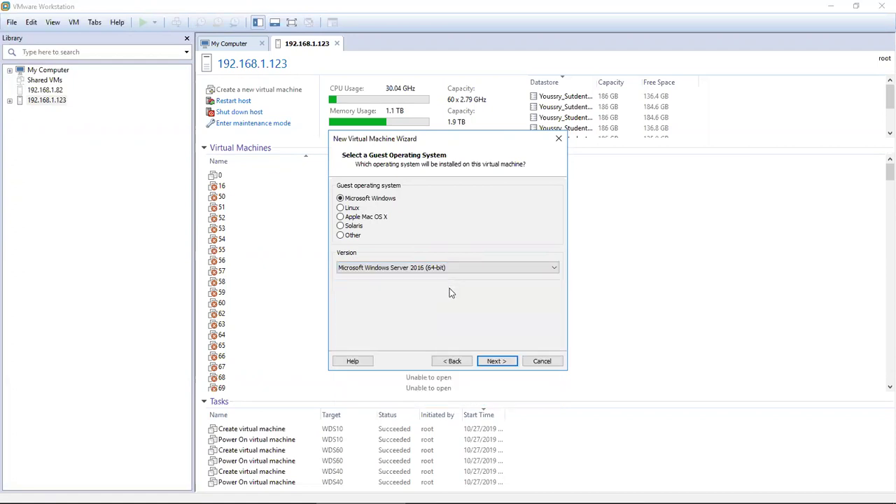
left_click(496, 361)
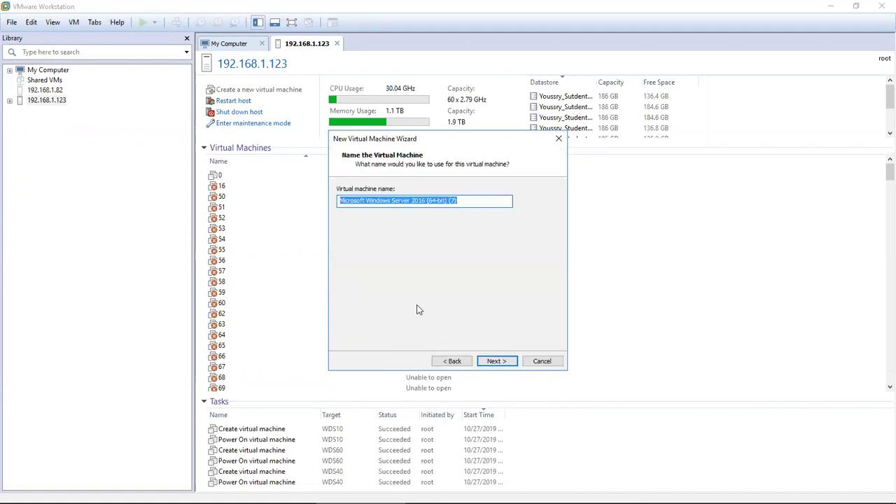
Step: Name the virtual machine WDS8 and keep the 40 GB disk size
type("WDS8")
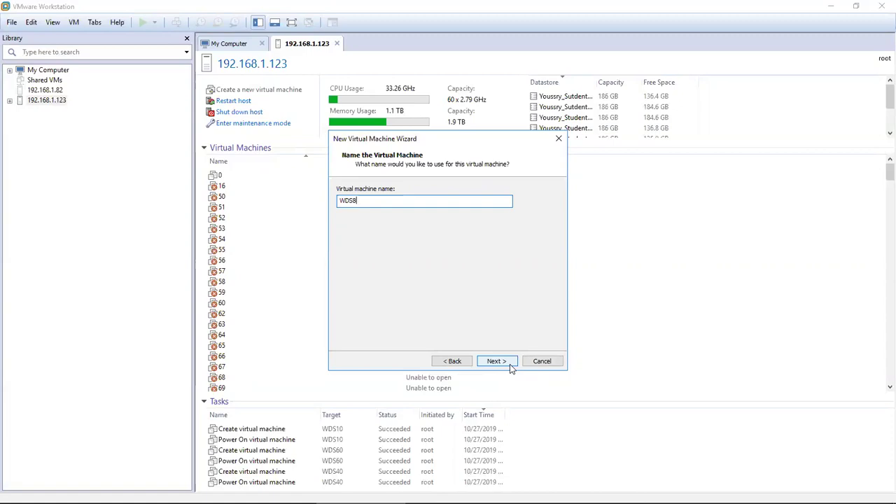
left_click(494, 361)
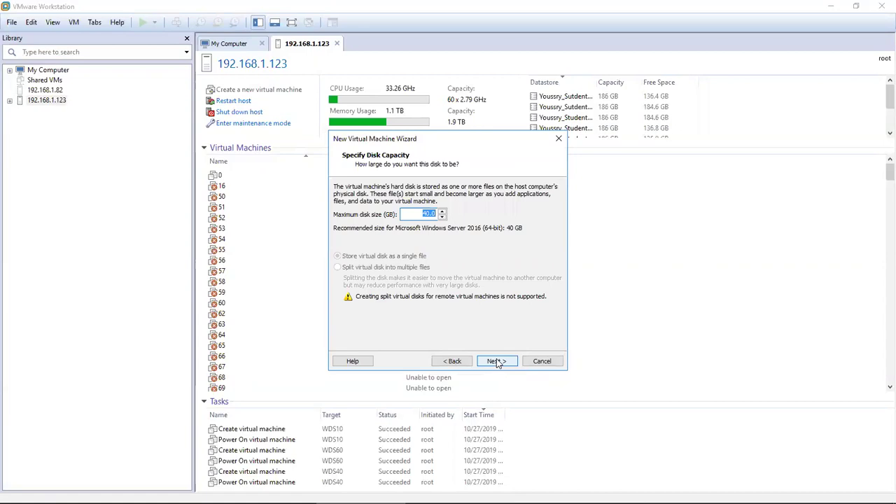
left_click(496, 361)
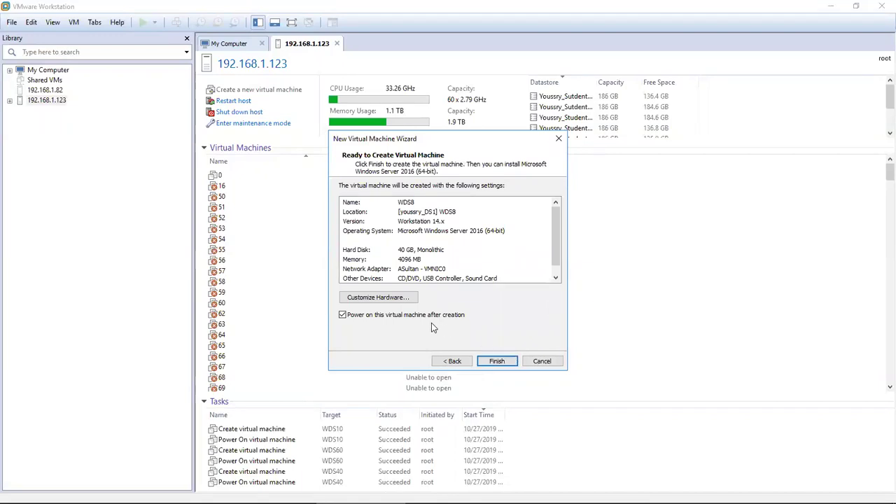
left_click(412, 300)
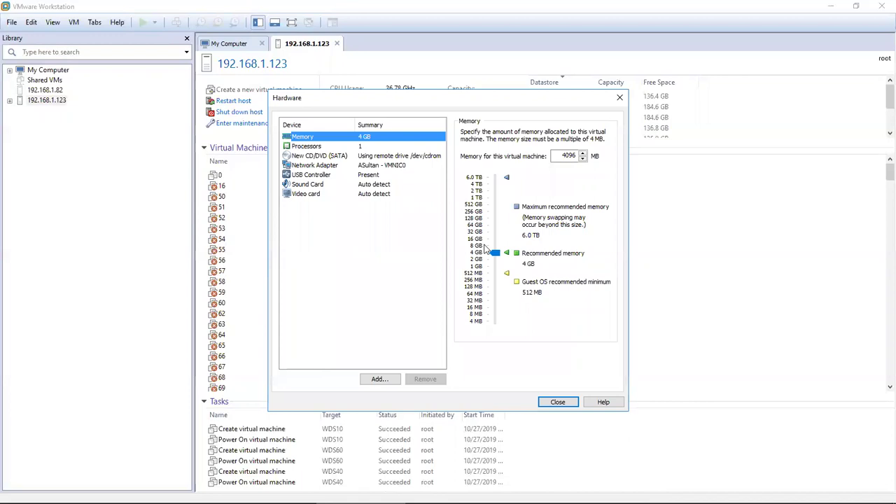
Step: Raise WDS8's memory to 32 GB and connect its network adapter to mohd 13
left_click_drag(495, 251, 494, 232)
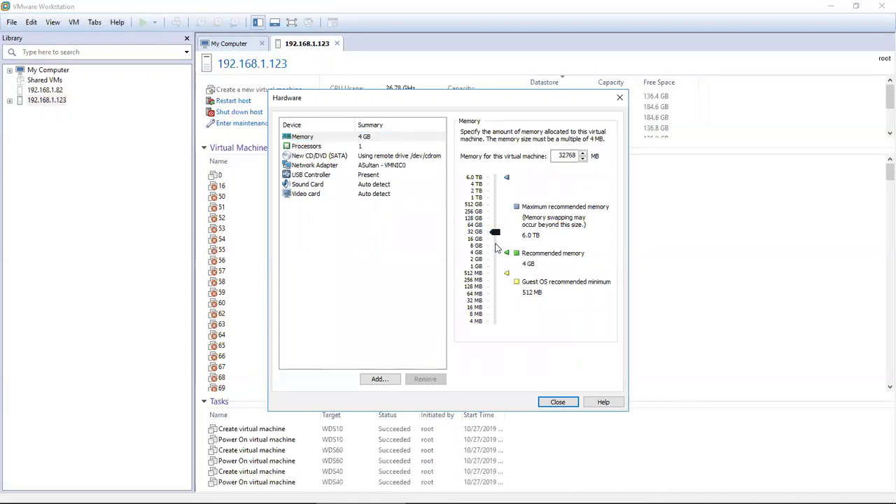
left_click(364, 166)
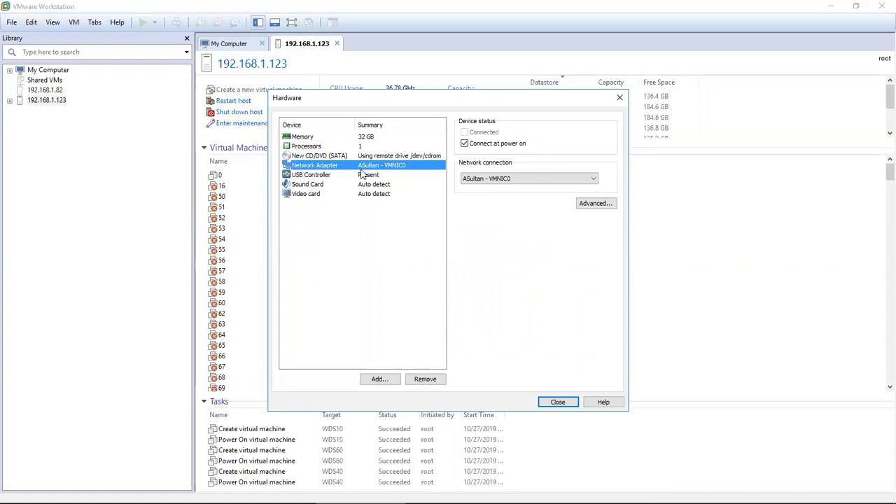
left_click(480, 179)
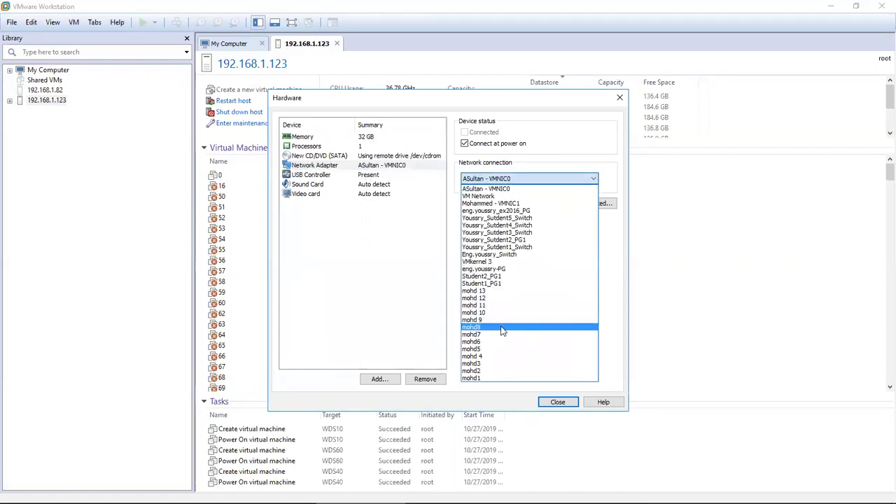
left_click(496, 291)
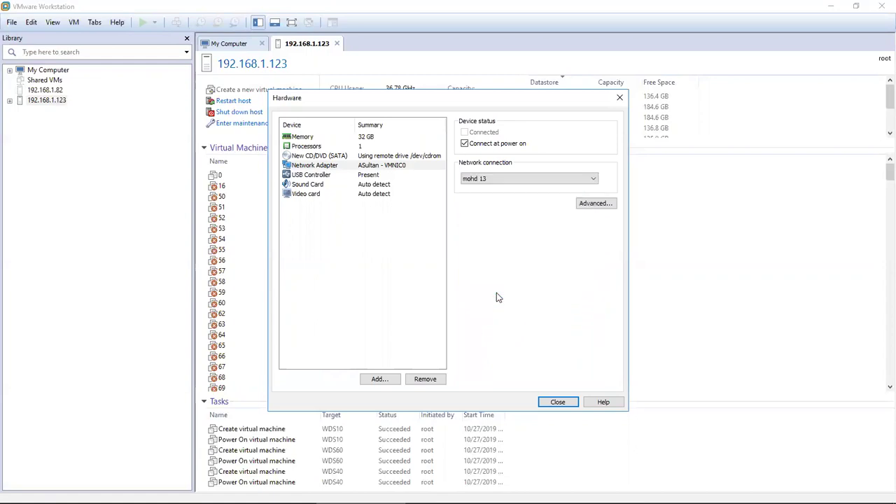
left_click(379, 168)
Step: Attach WinServer 2016 final.iso to the CD/DVD drive, then finish creating and power on WDS8
left_click(385, 157)
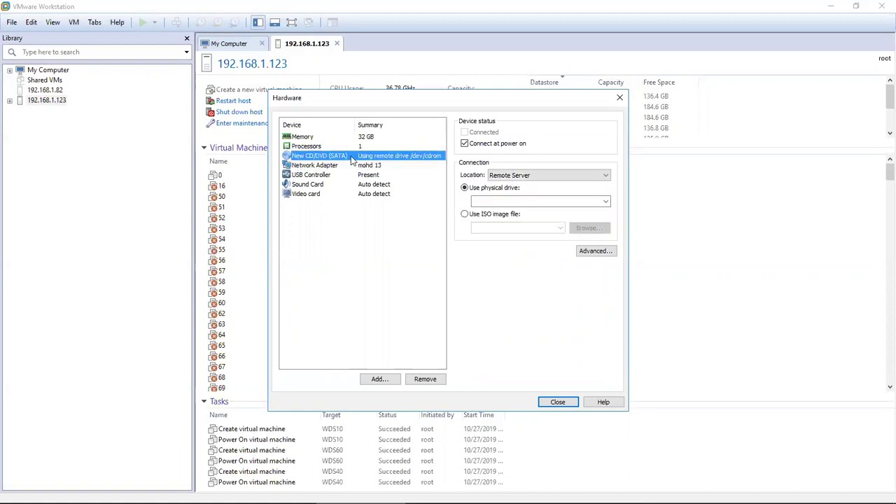
left_click(465, 214)
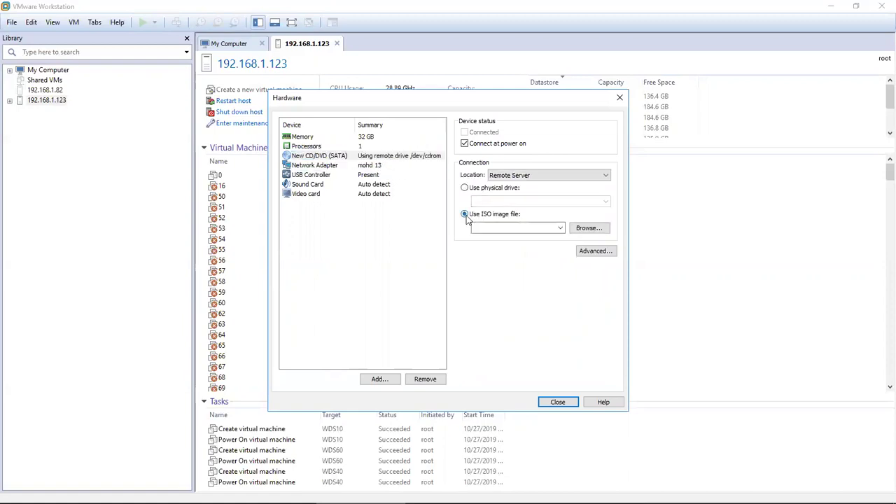
left_click(558, 228)
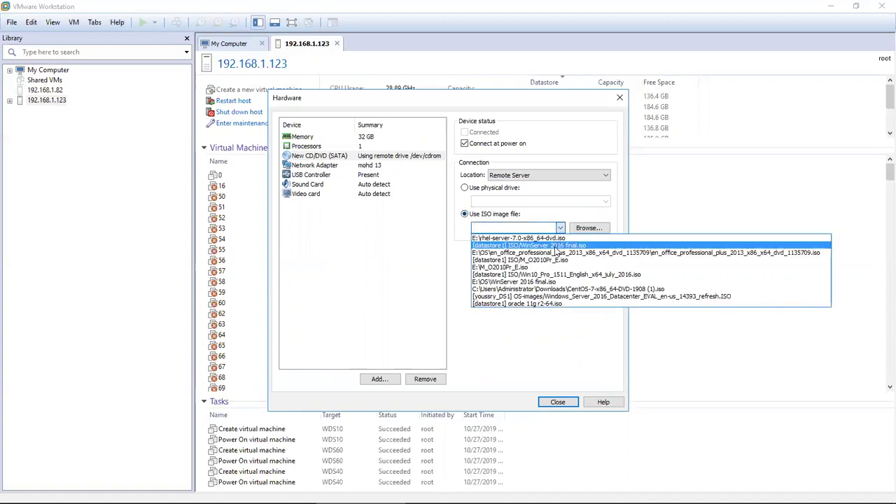
left_click(554, 246)
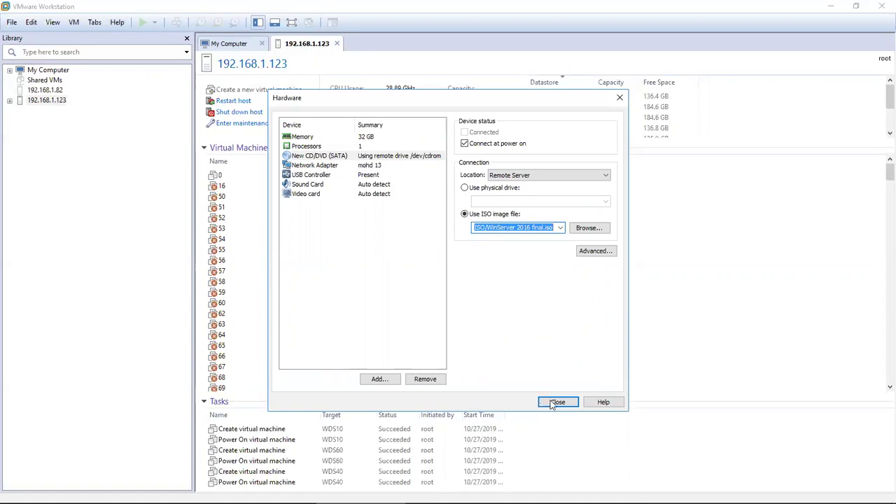
left_click(543, 401)
left_click(498, 361)
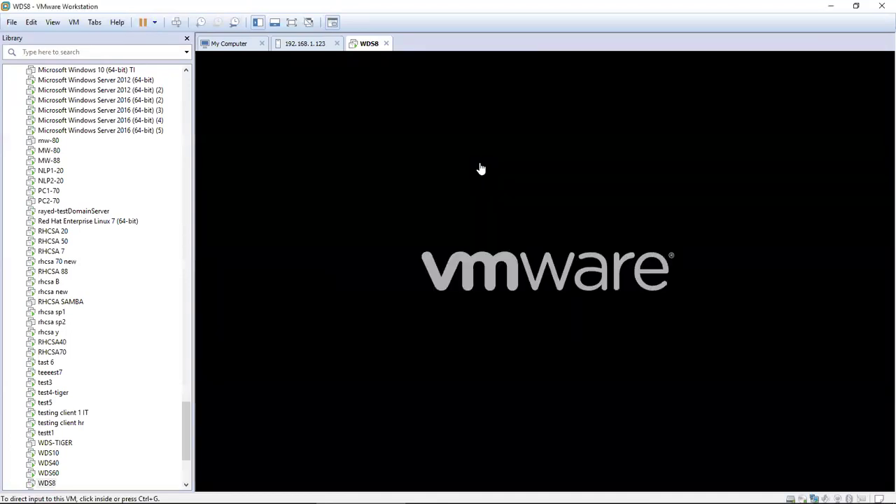
Step: Boot WDS8 from the installation disc into the Windows Server 2016 Setup screen
left_click(481, 168)
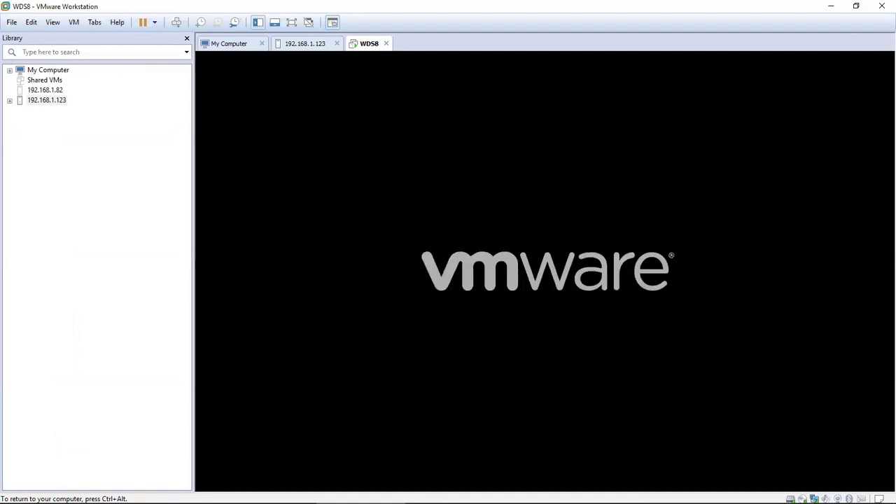
key("Return")
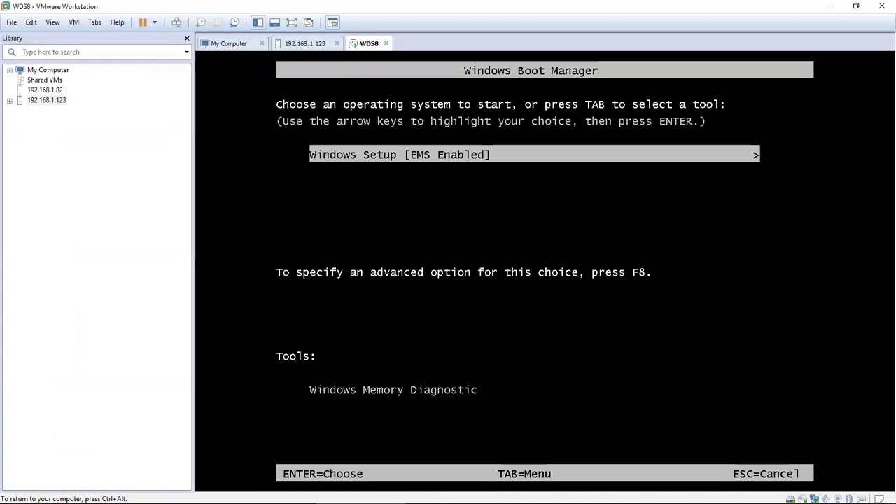
key("Return")
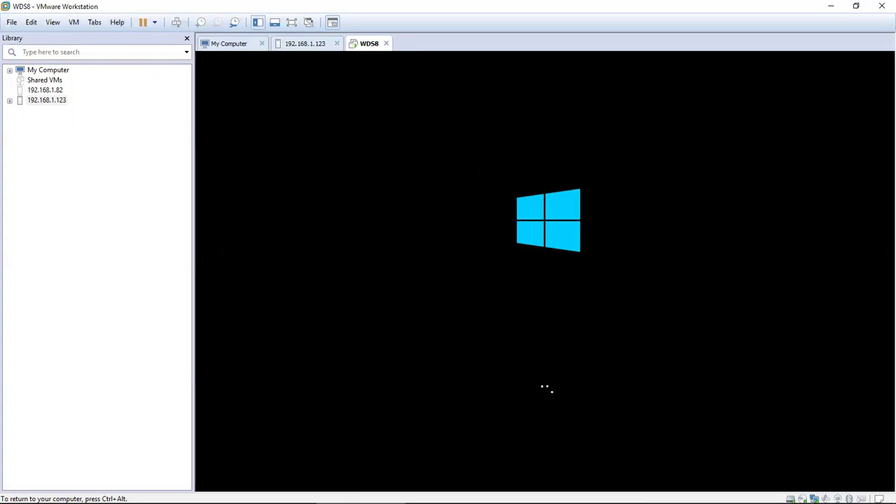
key("ctrl+alt")
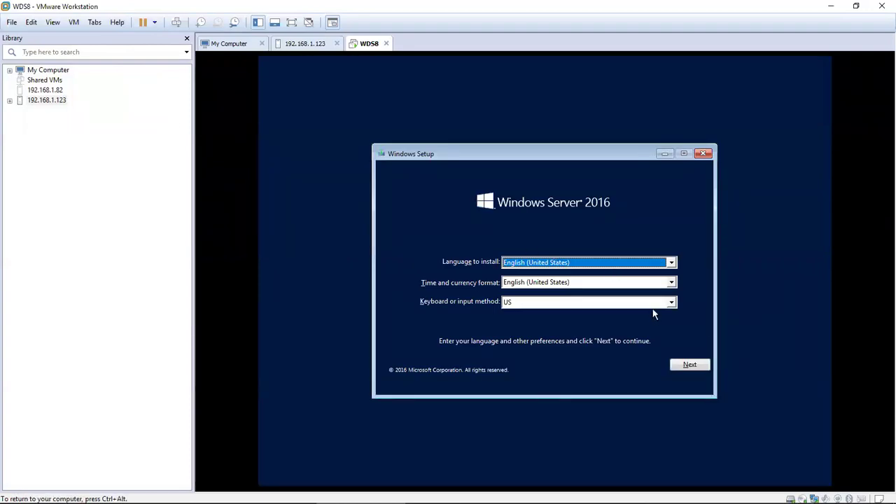
Step: Begin installation without a product key, choosing Windows Server 2016 Datacenter (Desktop Experience)
left_click(686, 370)
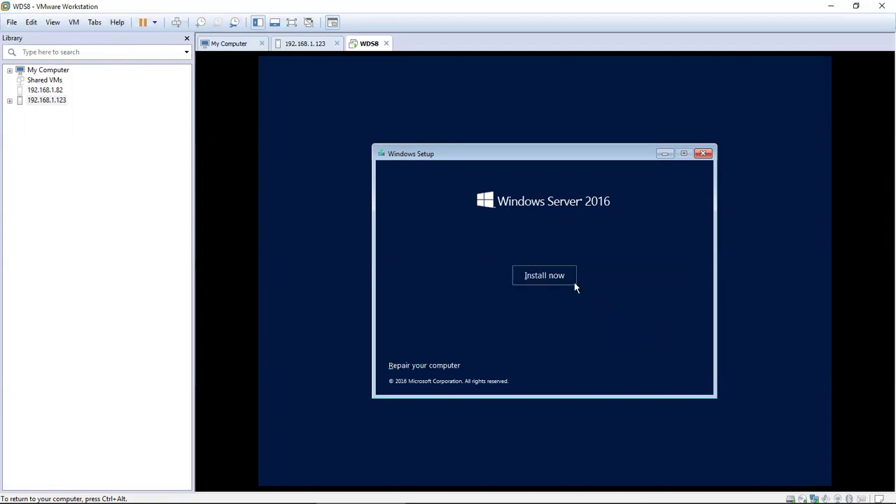
left_click(550, 276)
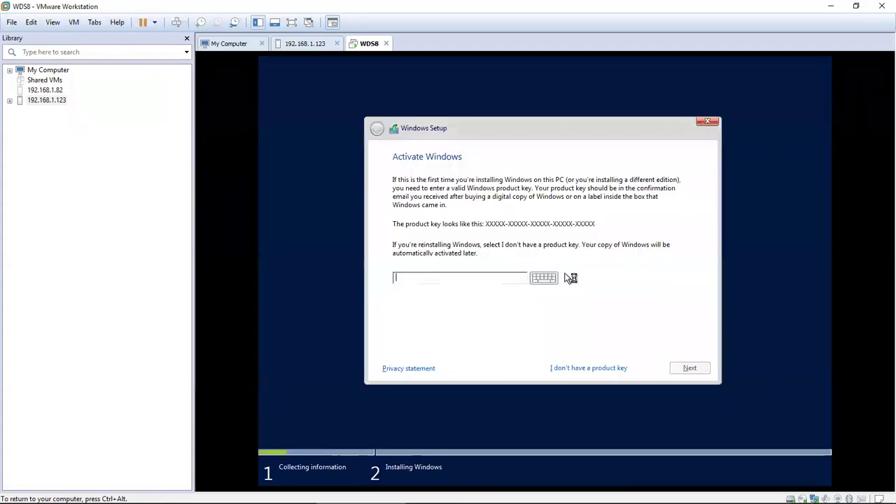
left_click(579, 371)
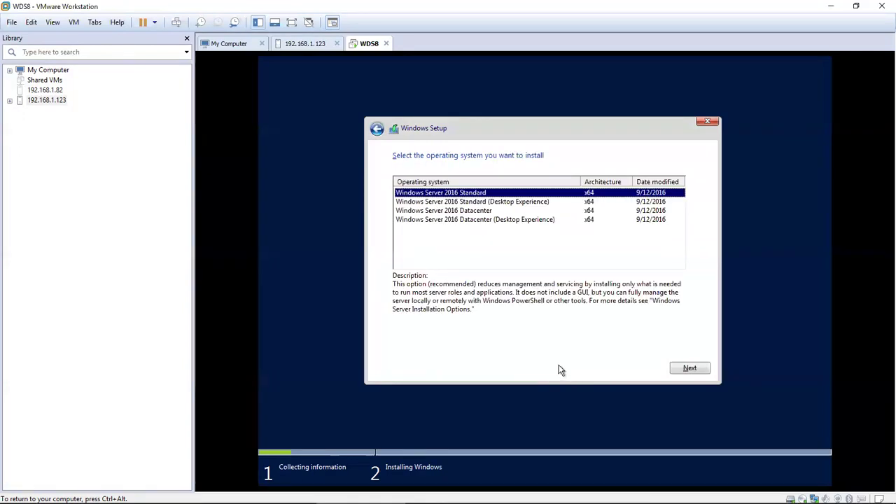
left_click(514, 221)
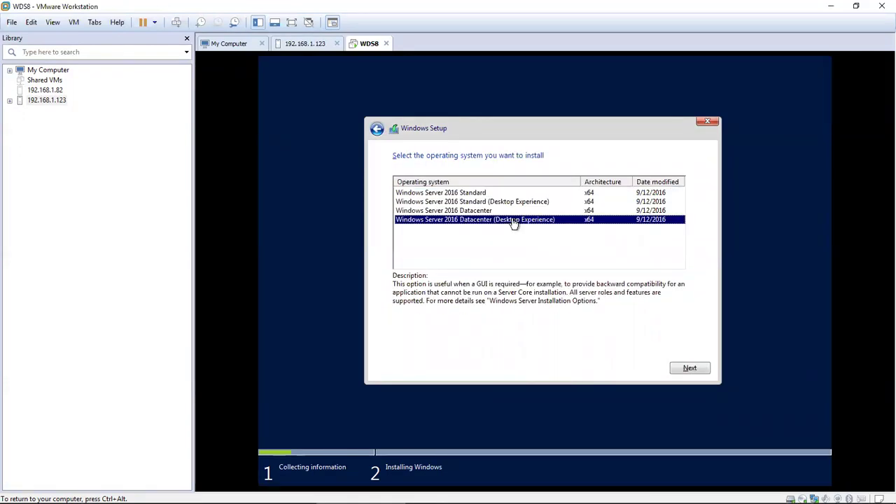
left_click(689, 368)
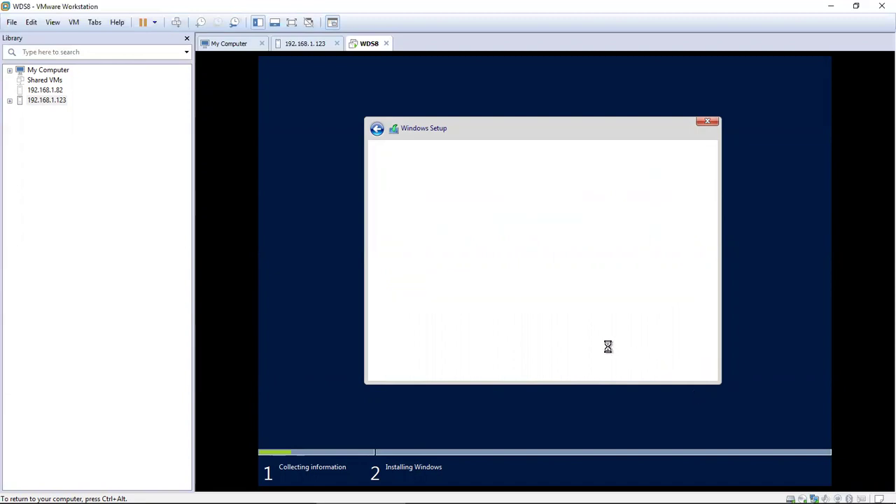
Step: Accept the license and do a Custom install onto Drive 0's unallocated space
left_click(462, 342)
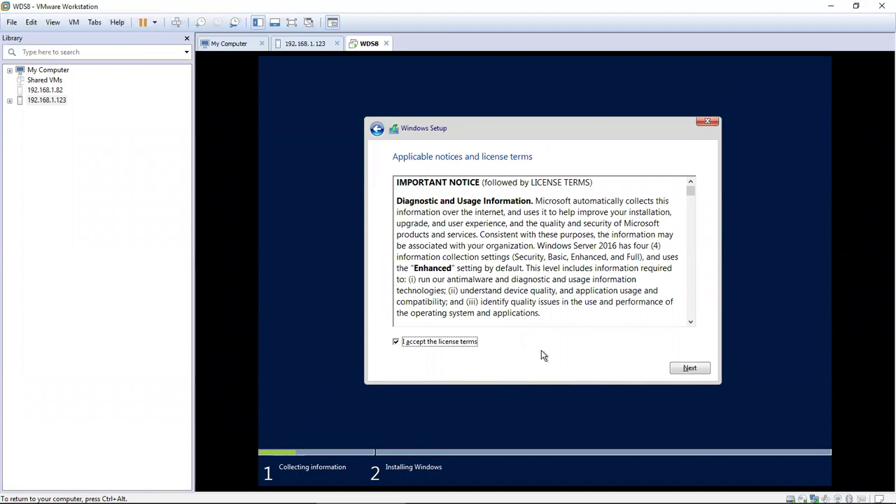
left_click(689, 368)
left_click(429, 254)
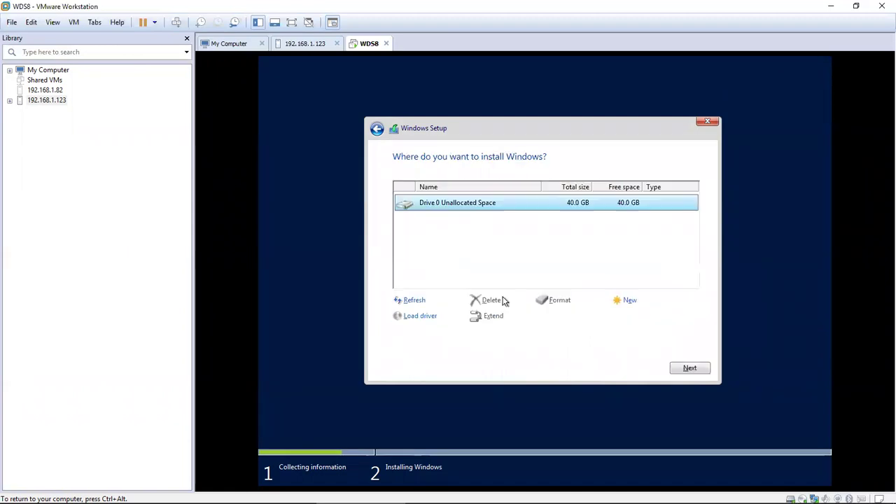
left_click(691, 369)
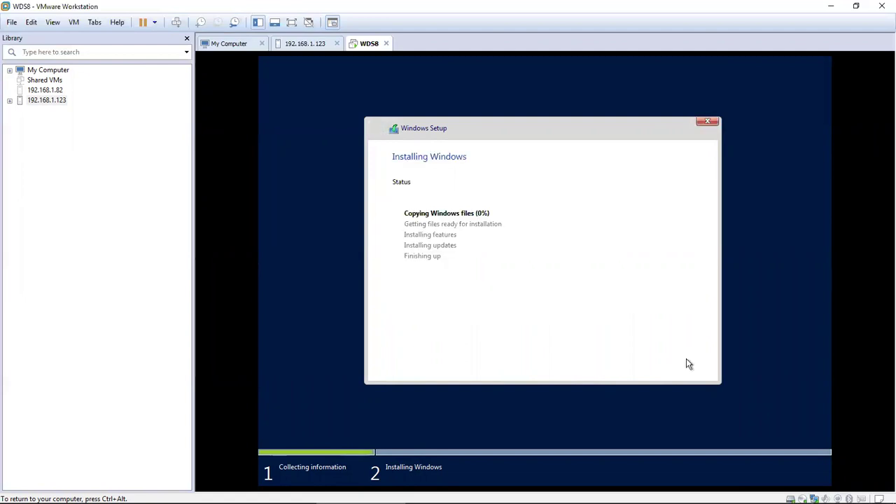
Step: Once setup finishes, set and confirm the Administrator password, then bring up the sign-in screen
key("ctrl+alt")
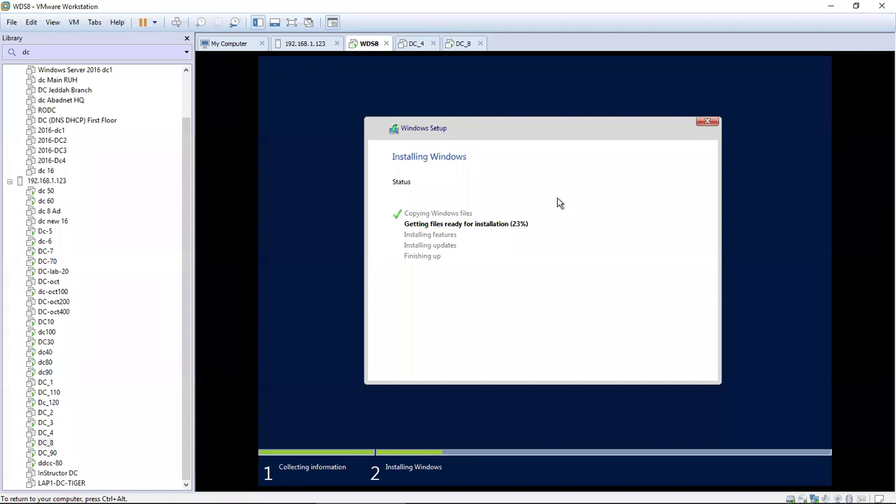
key("ctrl+alt")
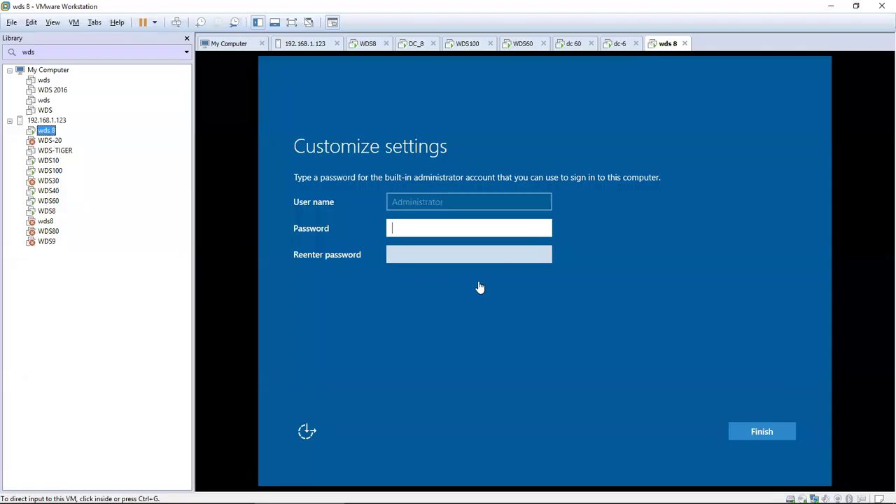
left_click(463, 220)
type("12345678")
key("Tab")
type("12345678")
key("Return")
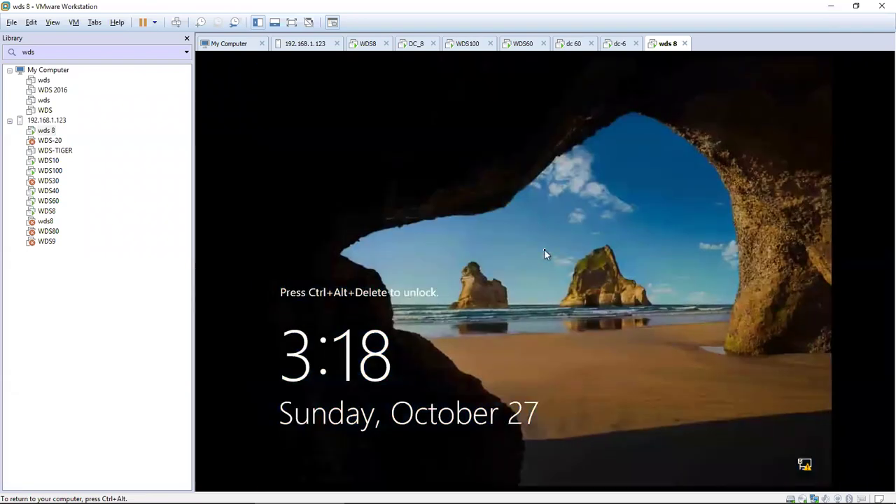
key("ctrl+alt+Insert")
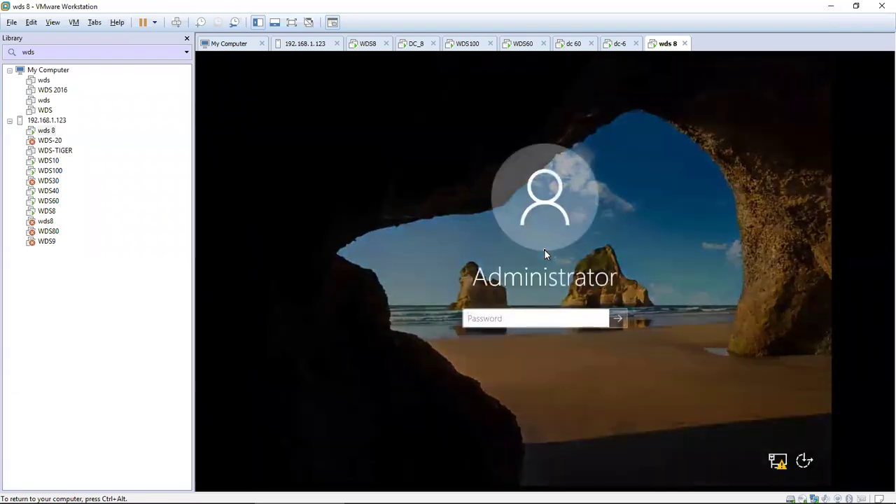
Step: Sign in to wds 8 as Administrator, checking the revealed password before submitting
left_click(483, 323)
type("•••••••••")
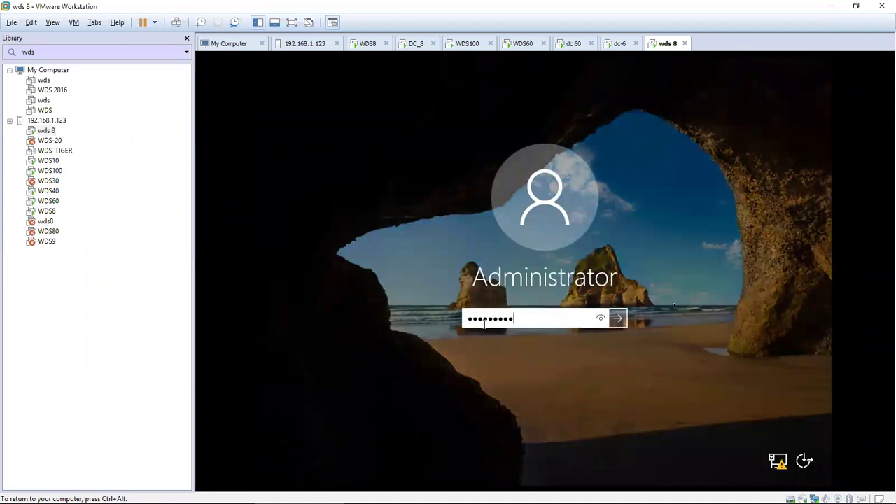
left_click(602, 318)
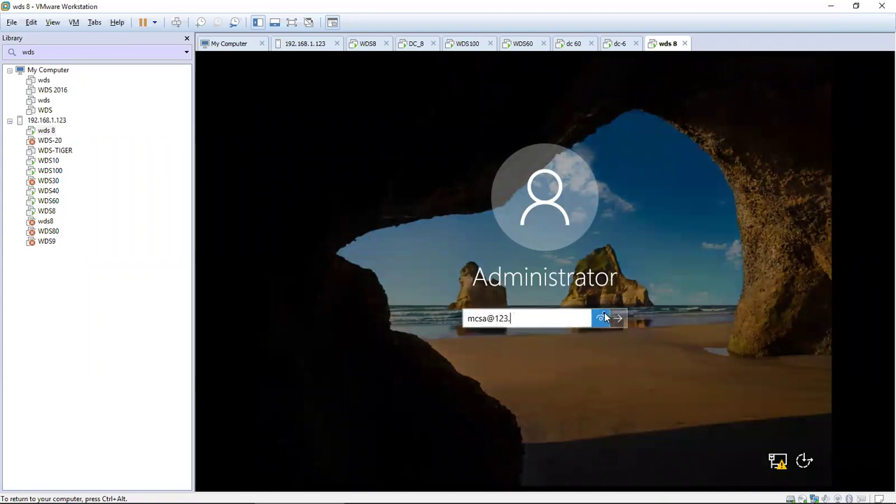
key("Return")
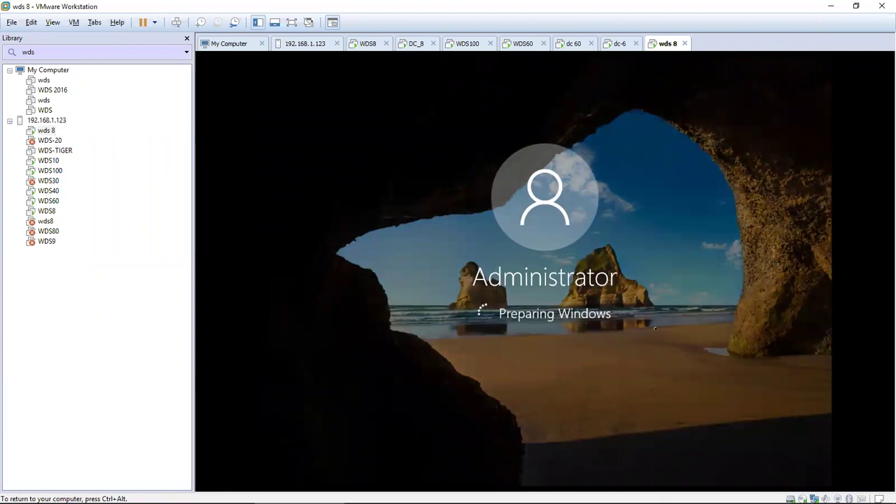
left_click(476, 478)
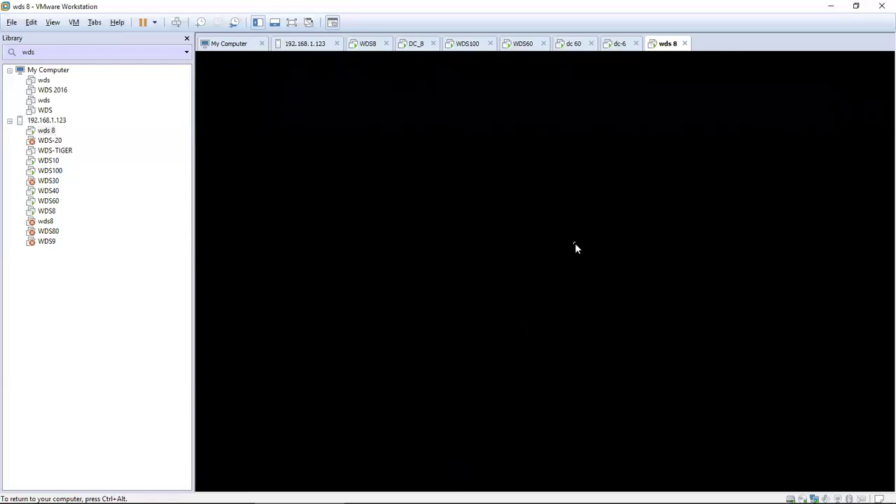
Step: Open the wds8 VM from the Library in its own tab
key("ctrl+alt")
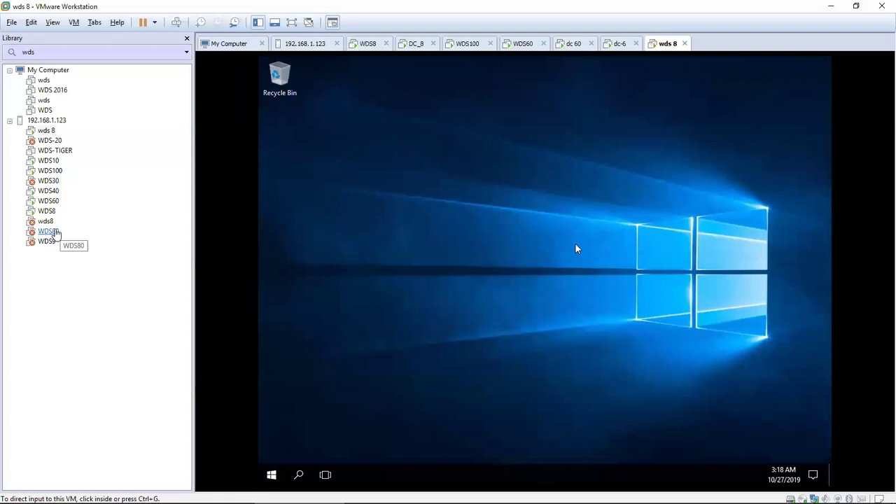
left_click(48, 222)
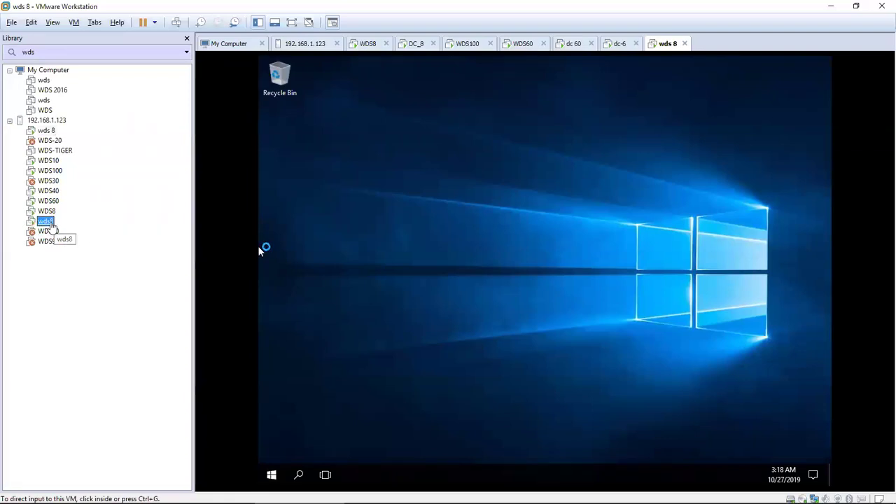
double_click(48, 221)
left_click(495, 228)
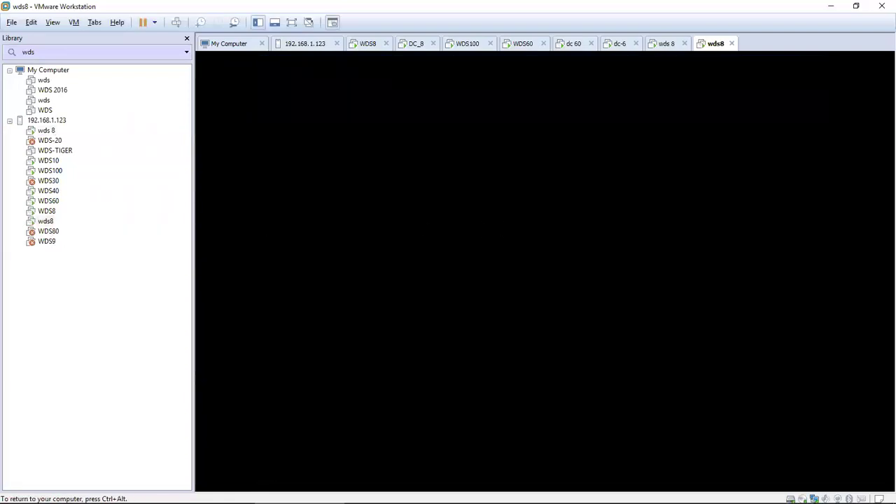
key("ctrl+alt")
Step: Decline network discovery on abadnet.com in wds 8 and open wds 8's VM settings
left_click(666, 44)
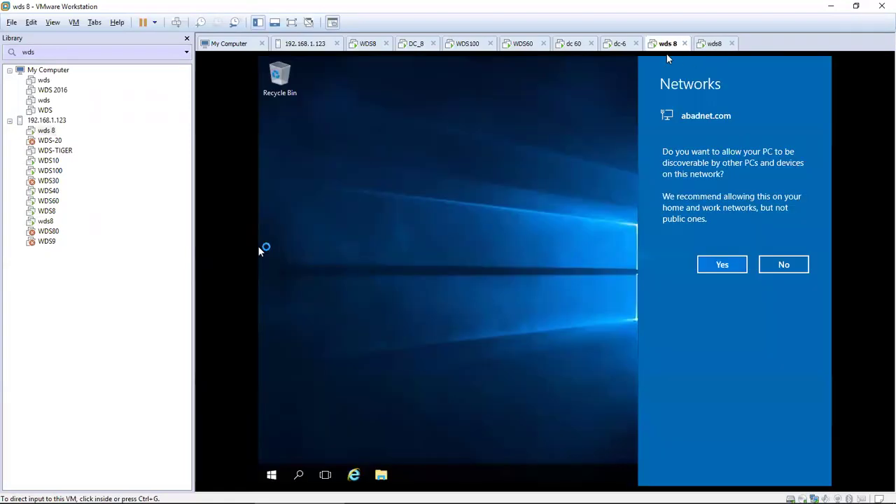
left_click(771, 218)
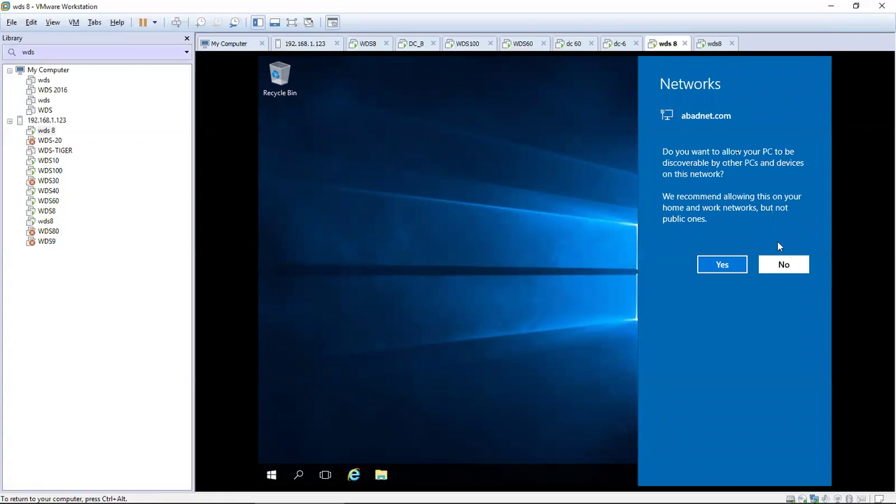
left_click(783, 263)
key("ctrl+alt")
right_click(682, 47)
left_click(699, 193)
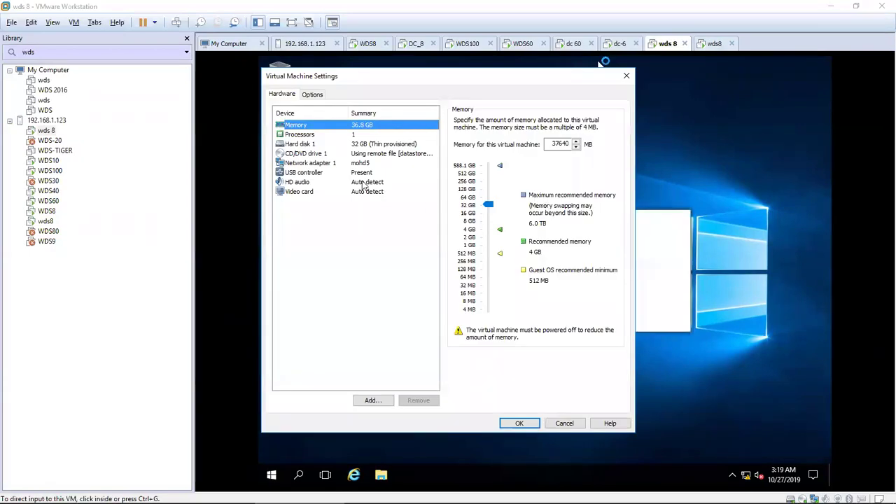
Step: Close the settings unchanged and check wds8's boot progress before returning to wds 8
left_click(627, 77)
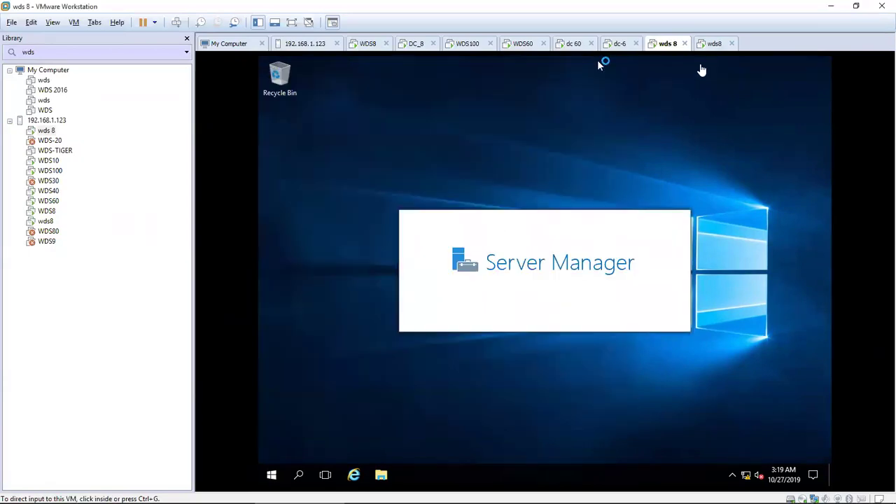
left_click(710, 47)
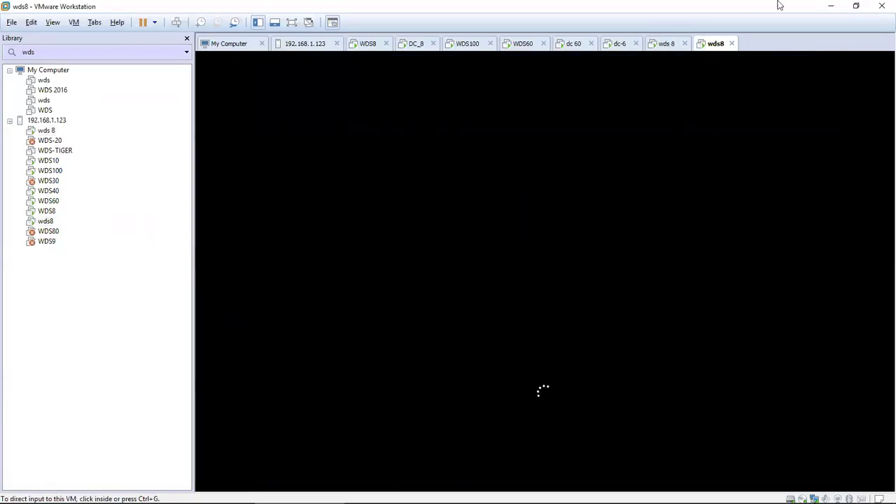
left_click(682, 46)
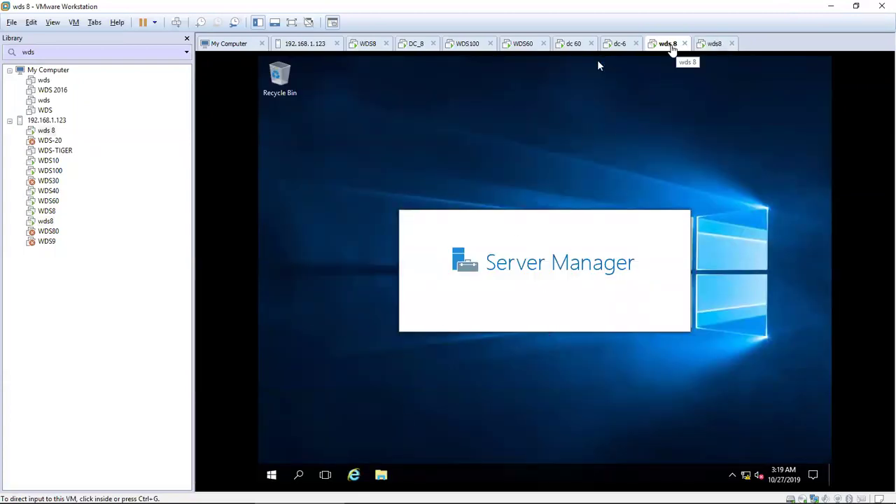
left_click(714, 44)
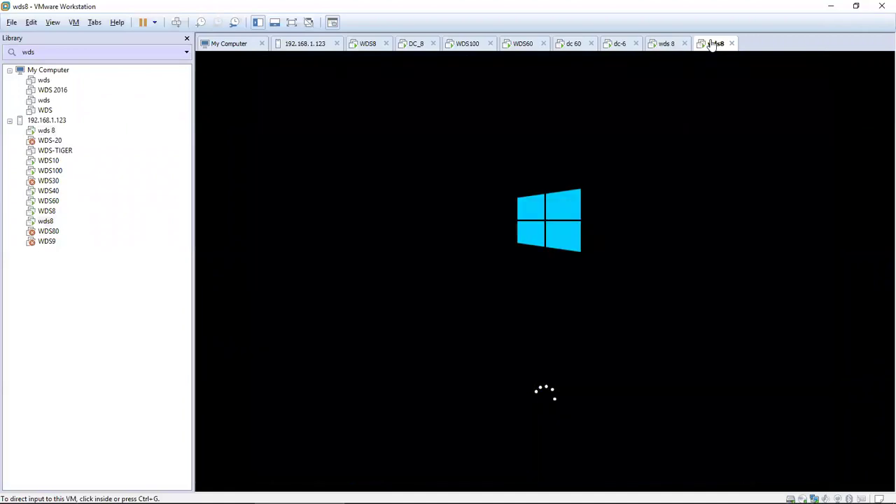
left_click(669, 44)
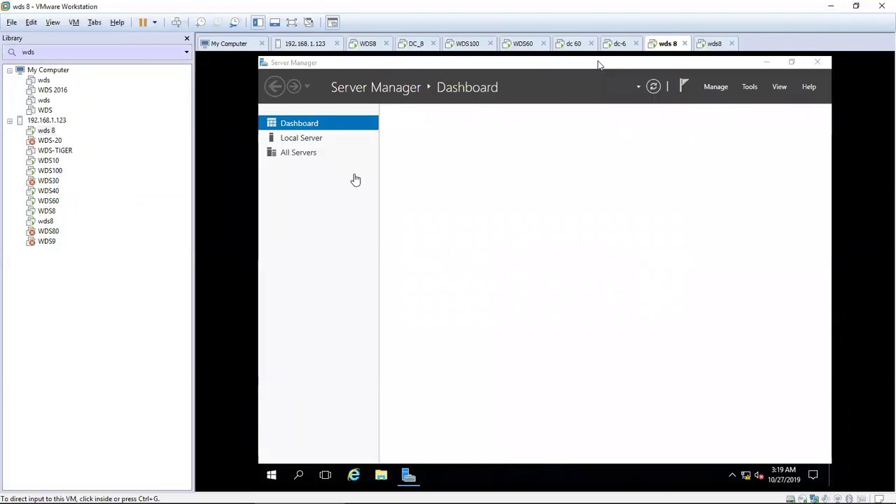
Step: Show Server Manager's Local Server page on wds 8 and open its VM settings
left_click(302, 140)
left_click(301, 141)
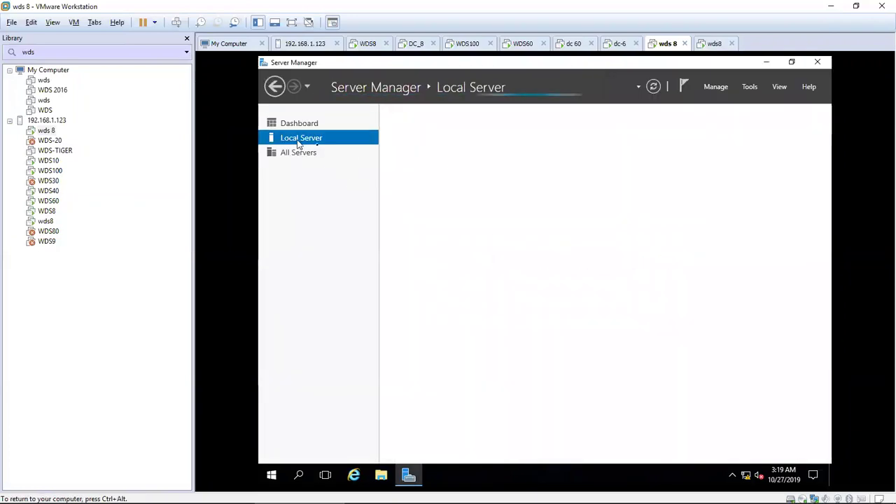
right_click(660, 44)
left_click(672, 194)
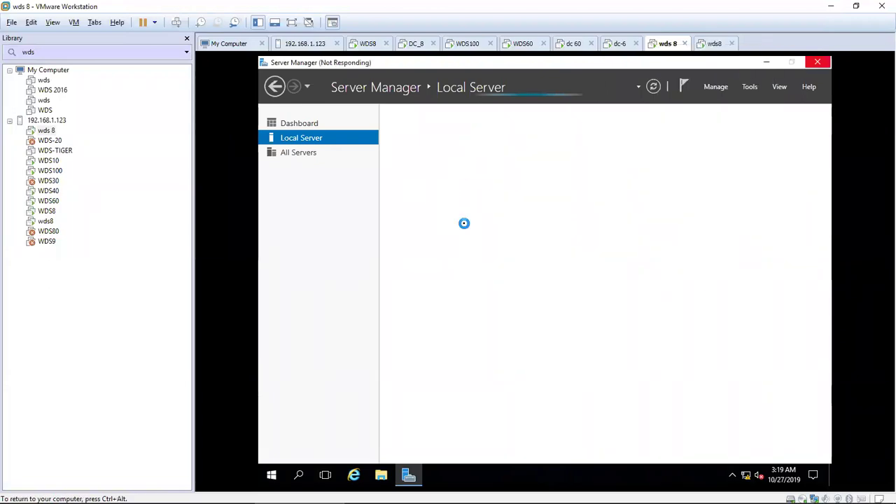
Step: Connect wds 8's network adapter to mohd 13, decline discovery on abadnet.sa, and open Ethernet0's connections
left_click(355, 164)
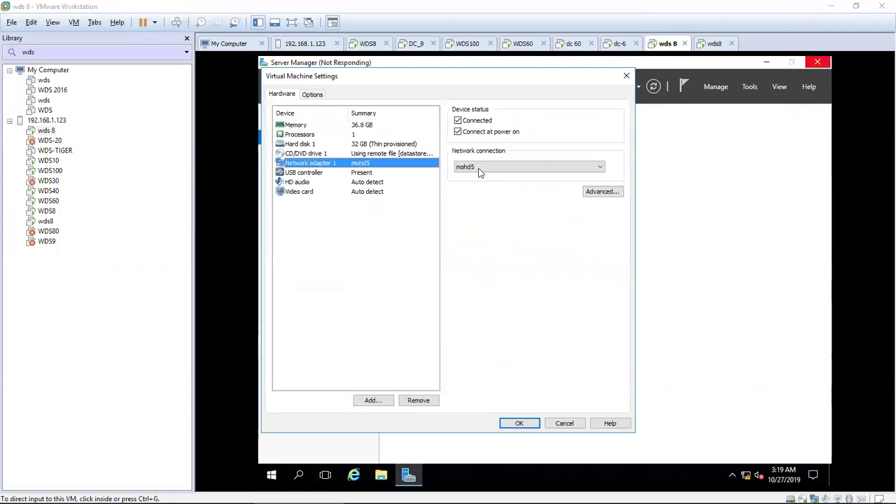
left_click(480, 168)
left_click(489, 278)
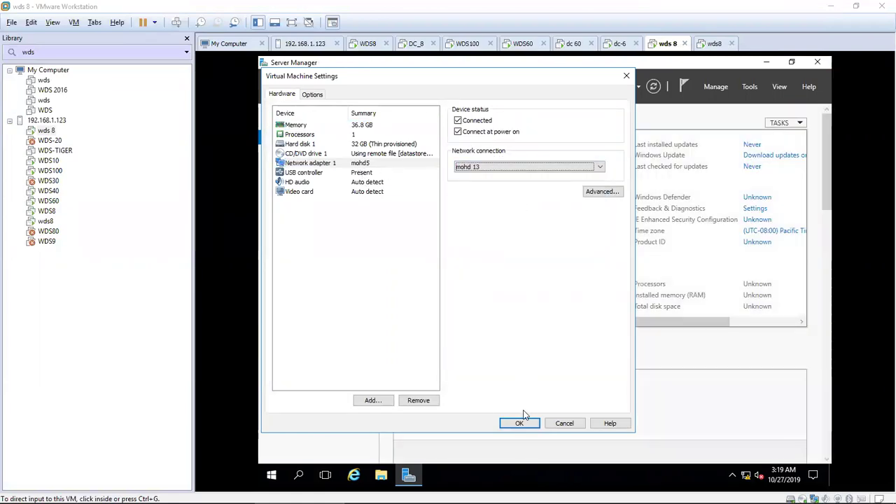
left_click(519, 420)
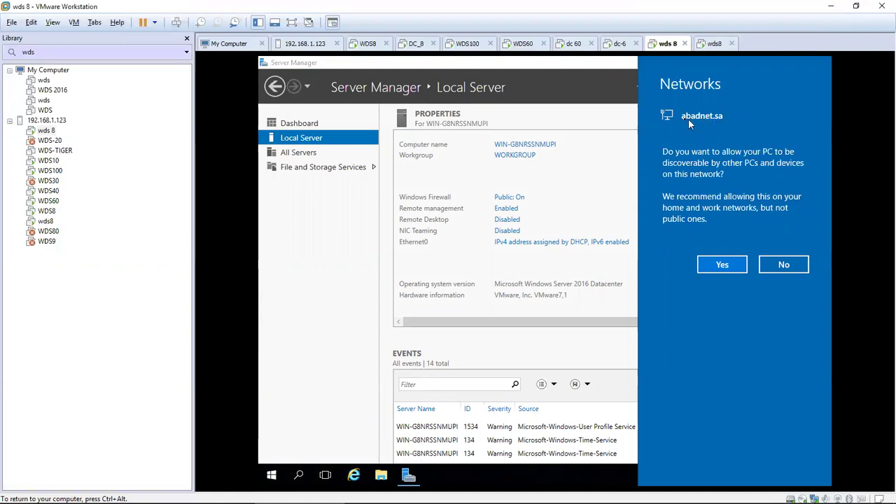
left_click(782, 259)
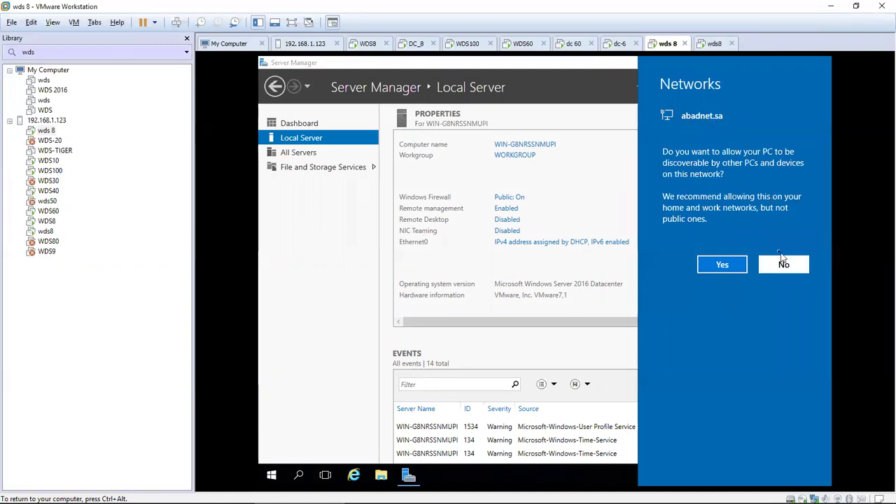
left_click(523, 238)
Step: Switch Ethernet0's IPv4 to a manual address and enter 8 as the first octet
left_click(384, 188)
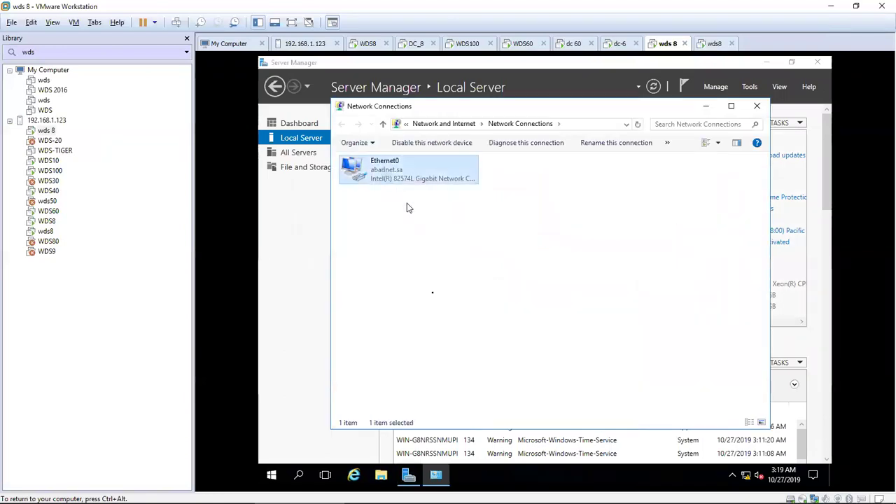
left_click(481, 358)
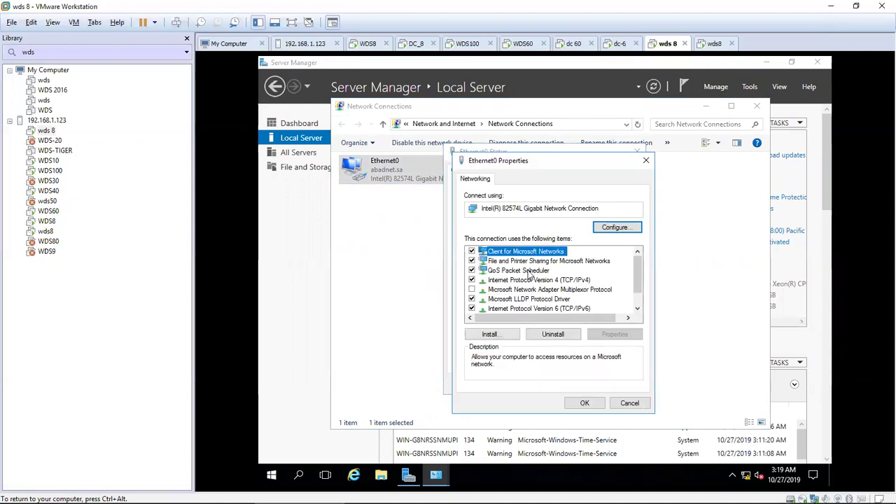
left_click(535, 280)
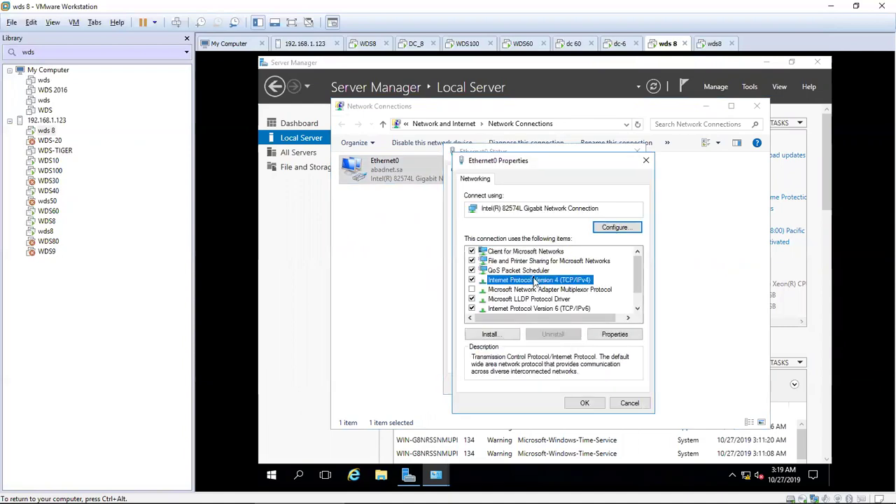
double_click(536, 280)
left_click(528, 284)
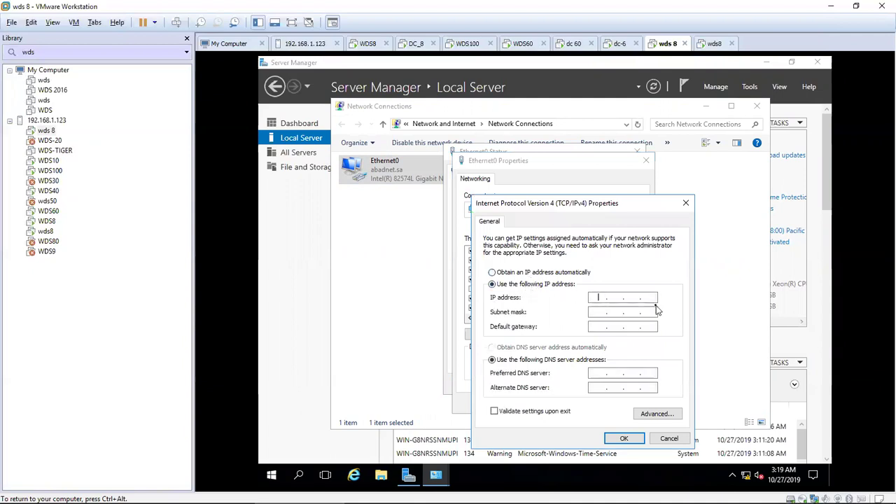
type("8")
key("ctrl+alt")
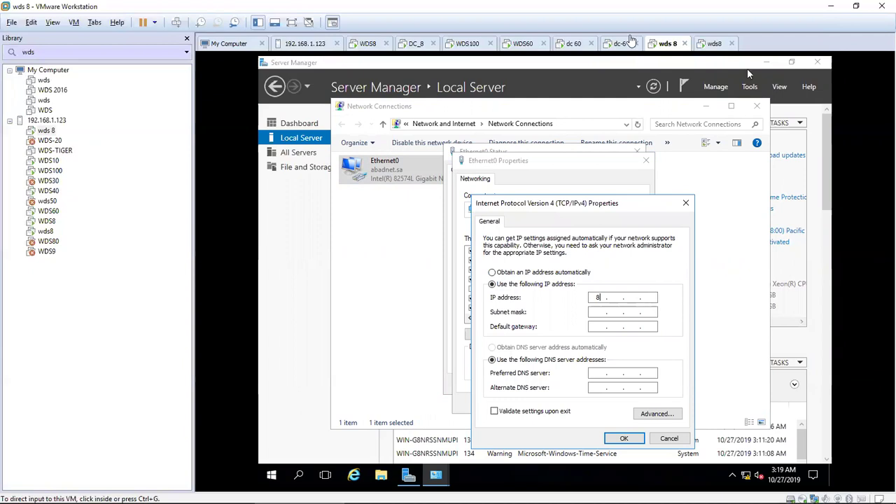
Step: Look up DC_8's IPv4 address in its Server Manager, then return to wds 8's IPv4 settings
left_click(413, 44)
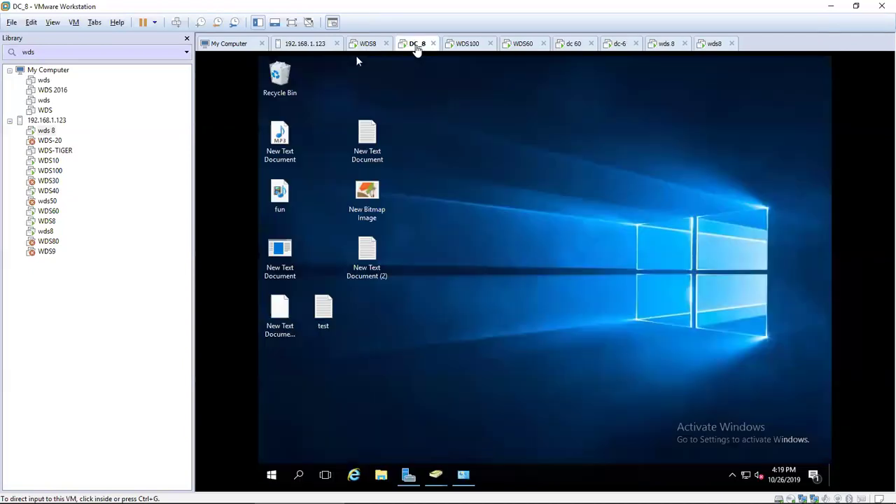
left_click(412, 478)
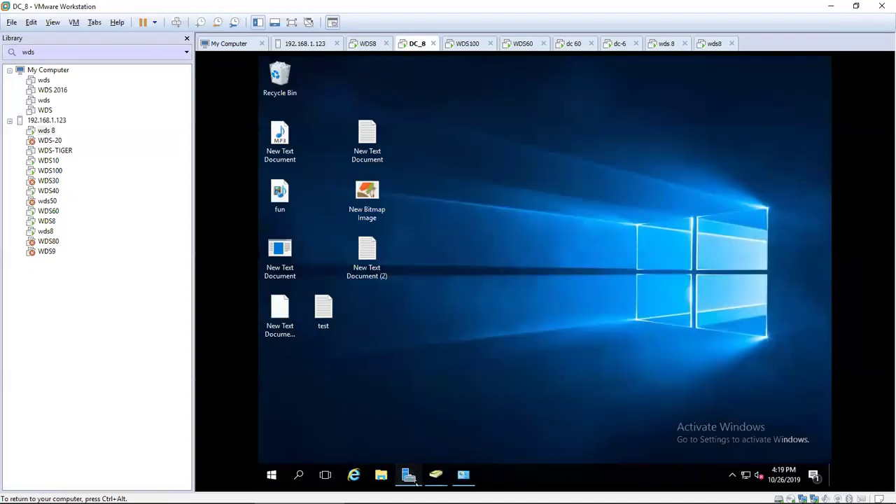
key("ctrl+alt")
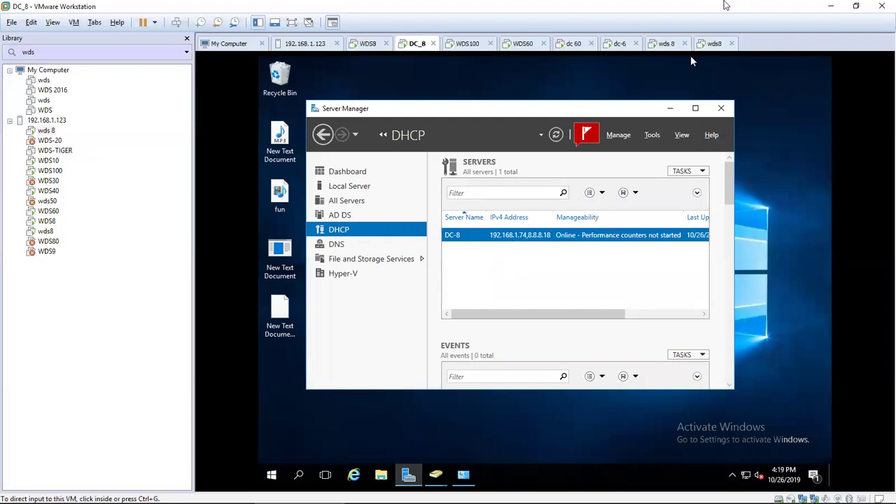
left_click(721, 44)
left_click(671, 44)
key("ctrl+g")
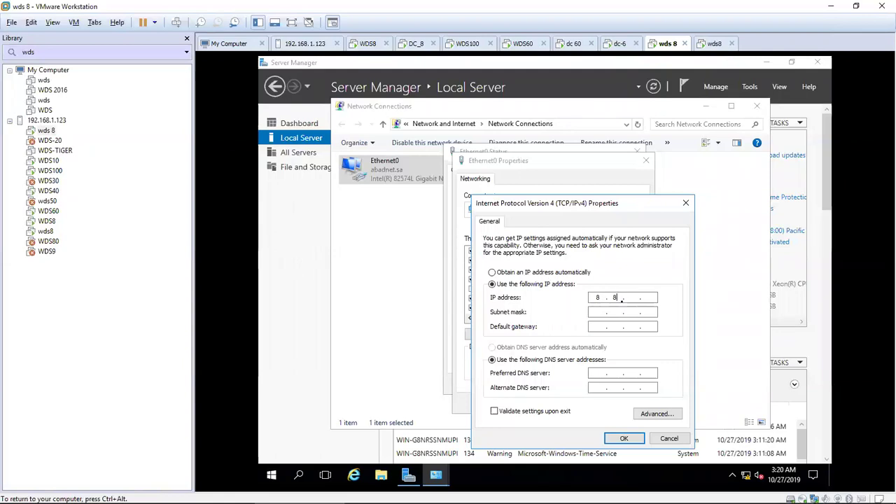
Step: Enter IP 8.8.8.120 with mask 255.0.0.0, ping it, and begin preferred DNS 8.8.8.18
type(".")
key("Tab")
key("Tab")
key("Tab")
key("Tab")
key("super+r")
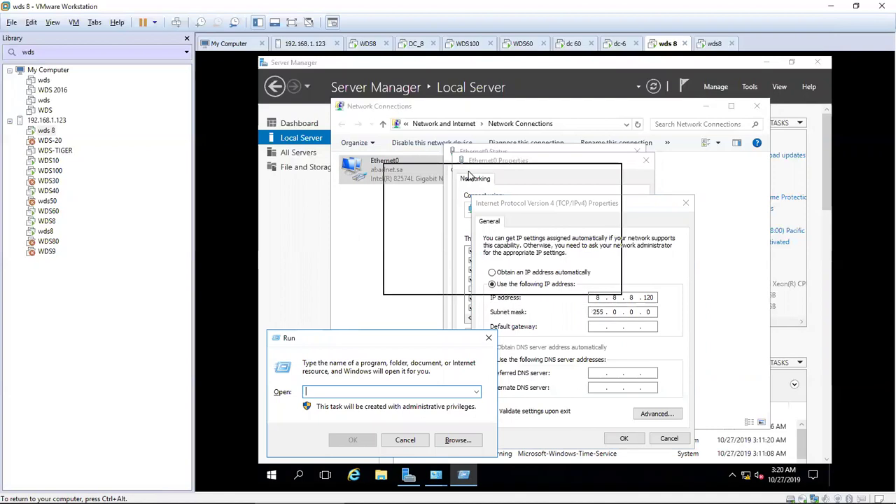
left_click_drag(468, 175, 468, 175)
type("ping 8.8.8.120")
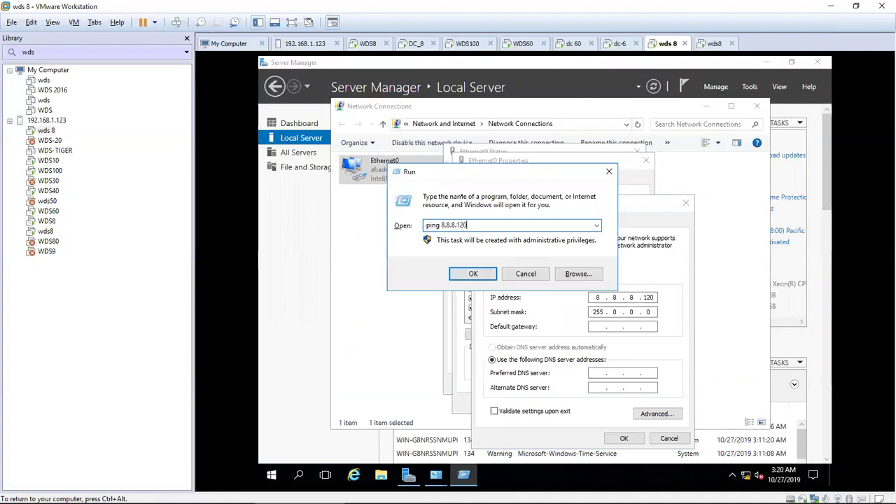
key("Return")
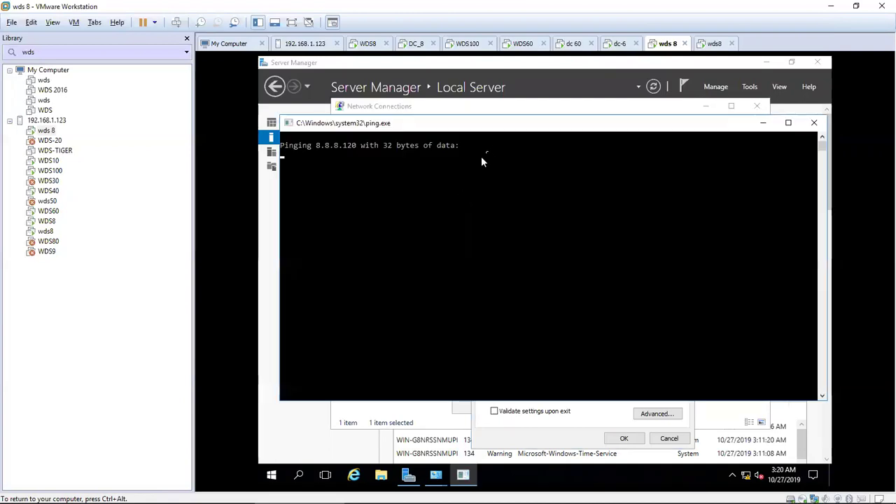
left_click(813, 122)
left_click(595, 373)
type("8.")
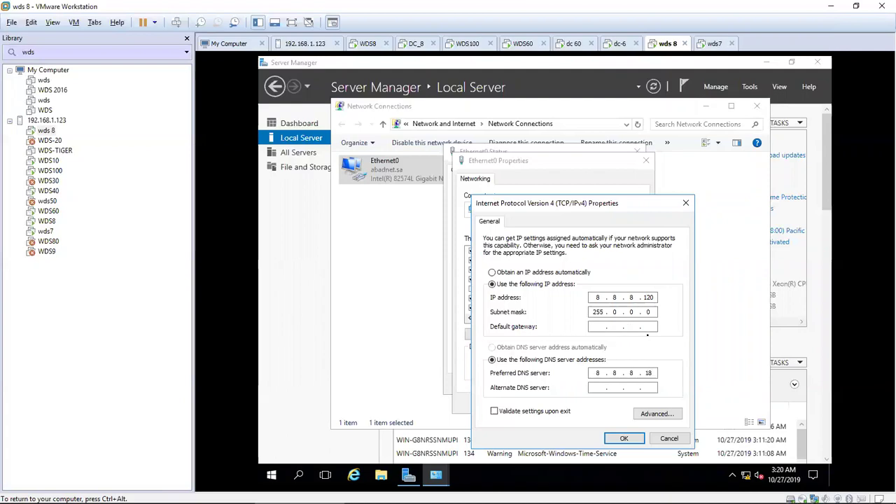
Step: Check DC_8's DNS page, then apply wds 8's IPv4 settings and close Ethernet0 Properties
left_click(416, 44)
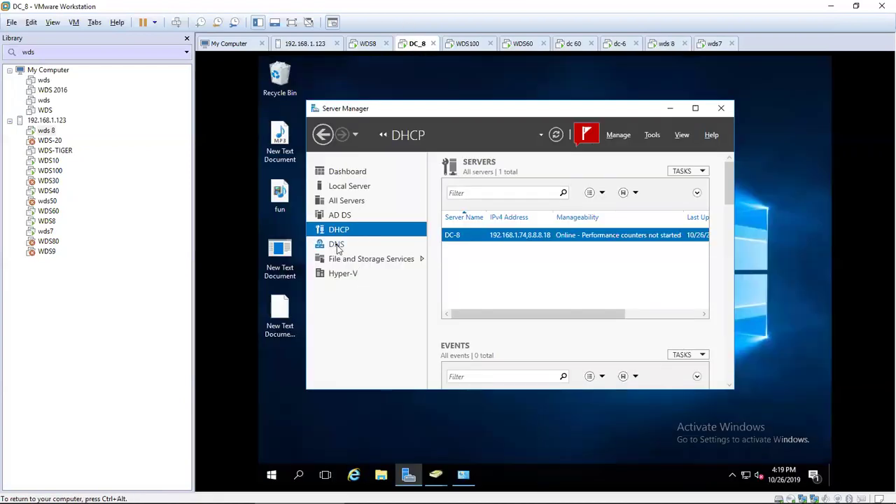
left_click(337, 245)
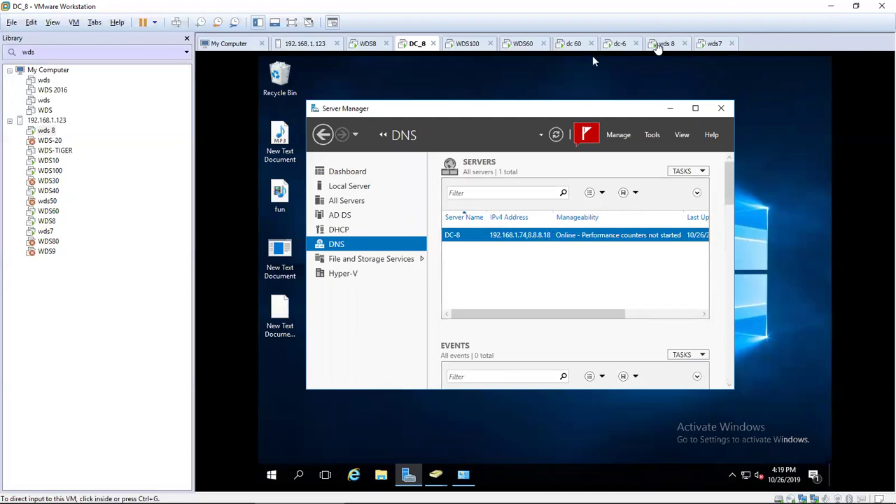
left_click(658, 47)
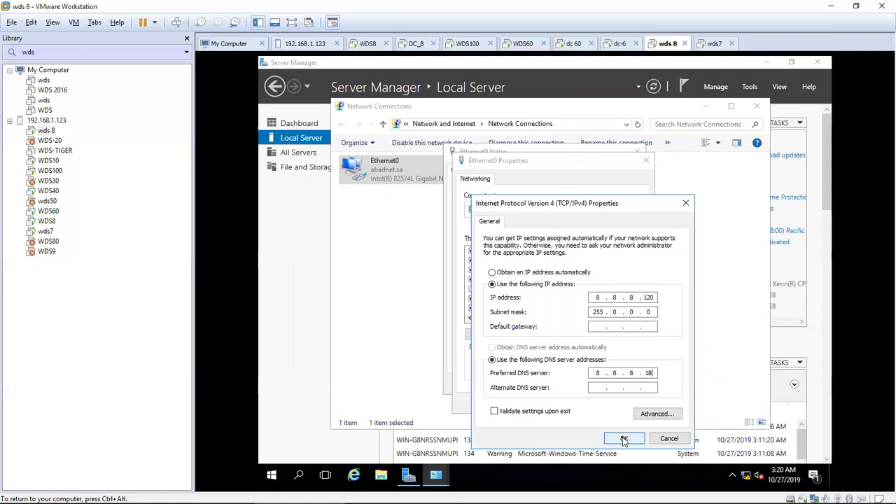
left_click(624, 439)
left_click(625, 402)
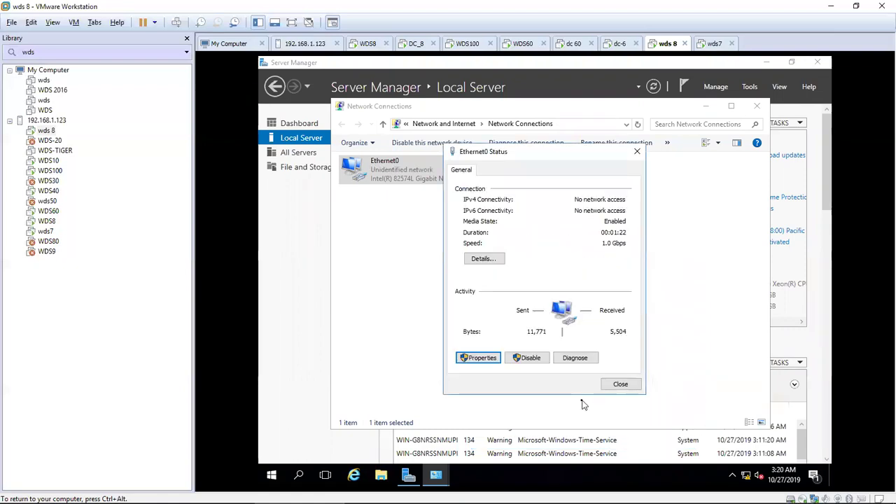
Step: Close the Ethernet0 Status and Network Connections windows and open the computer name settings
left_click(620, 386)
left_click(756, 107)
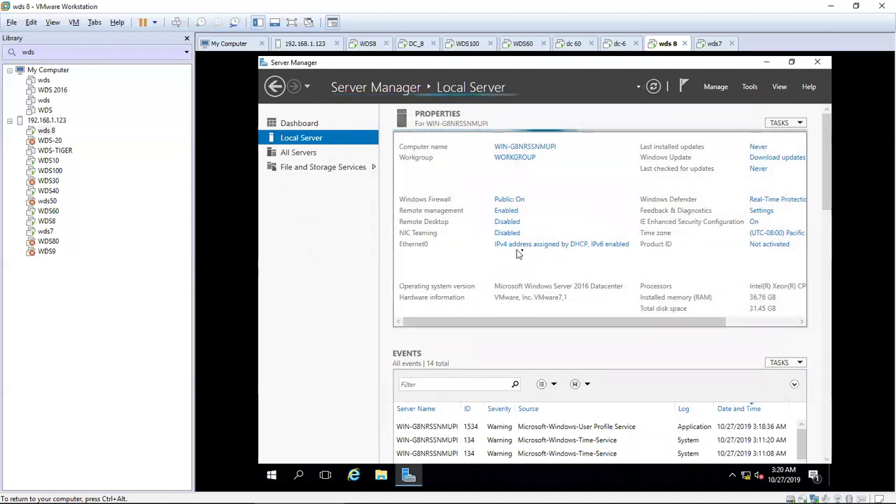
left_click(513, 149)
Step: Rename the computer to wds8, close System Properties, and choose Restart Later
left_click(533, 282)
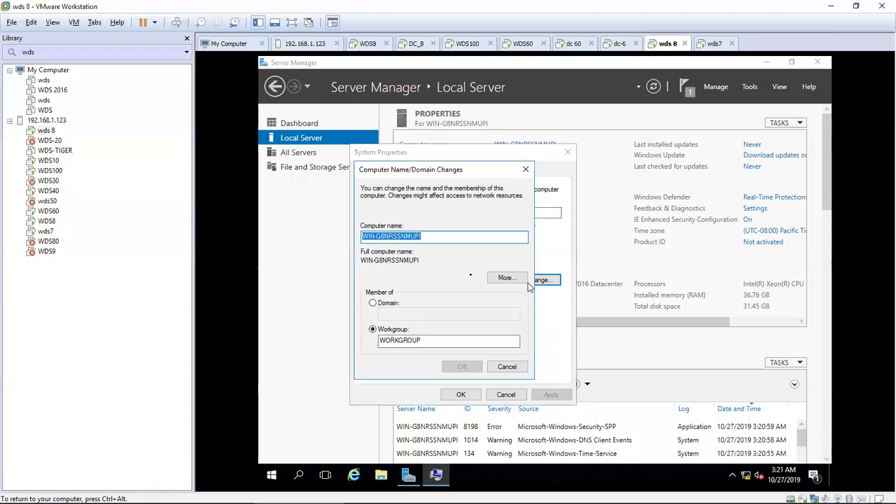
type("wds8")
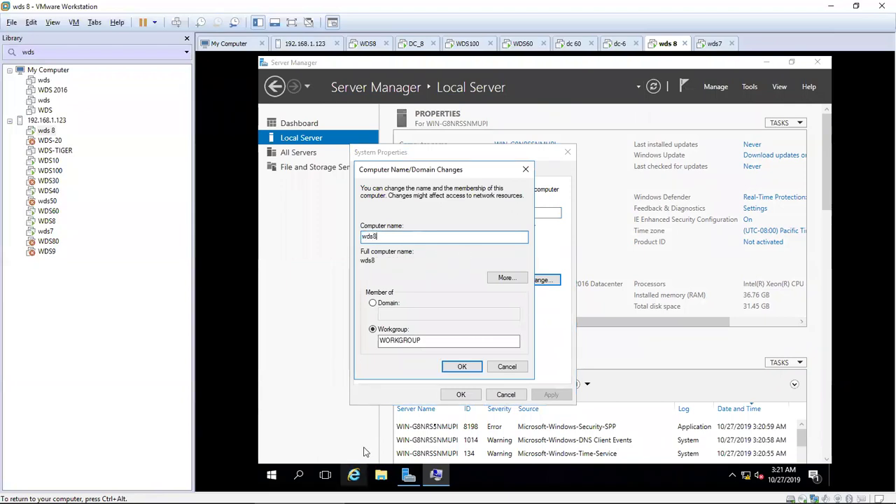
left_click(467, 370)
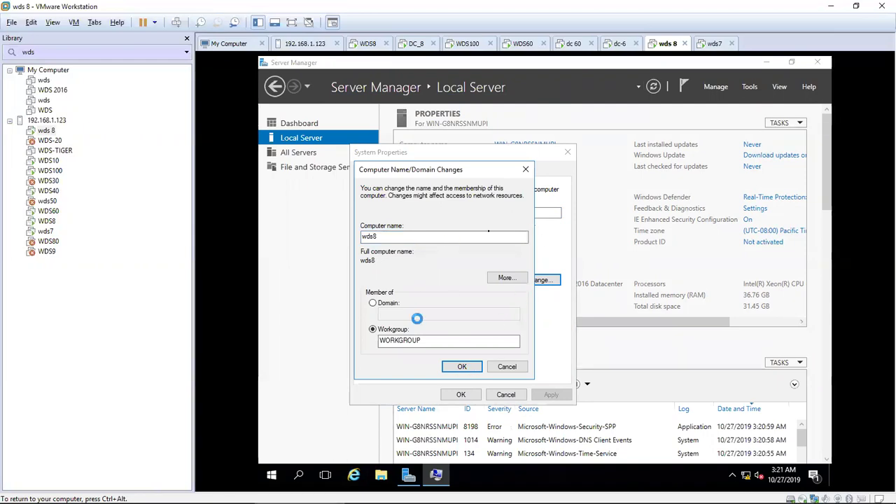
left_click(610, 282)
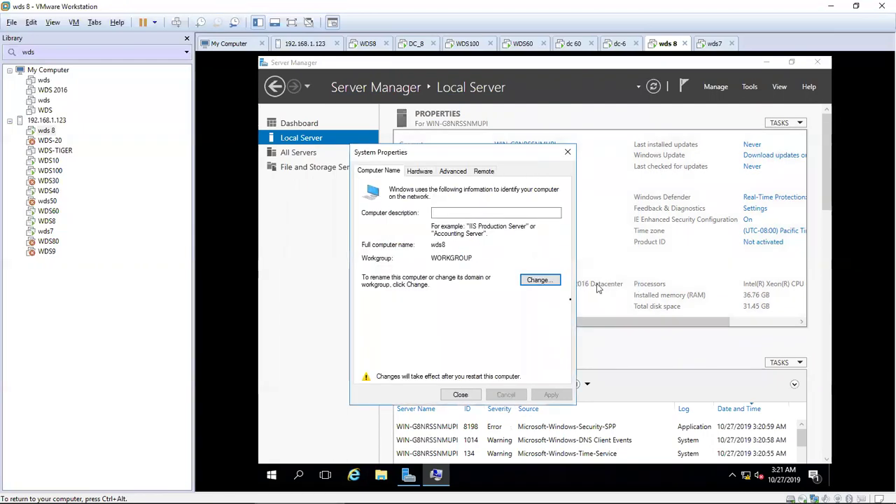
left_click(467, 395)
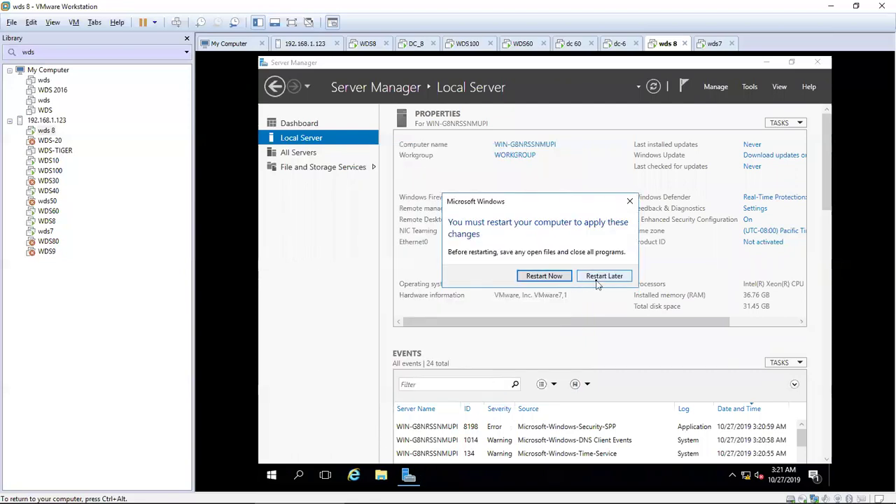
left_click(598, 277)
Step: Set the time zone to (UTC+03:00) Kuwait, Riyadh and refresh the server properties
left_click(761, 231)
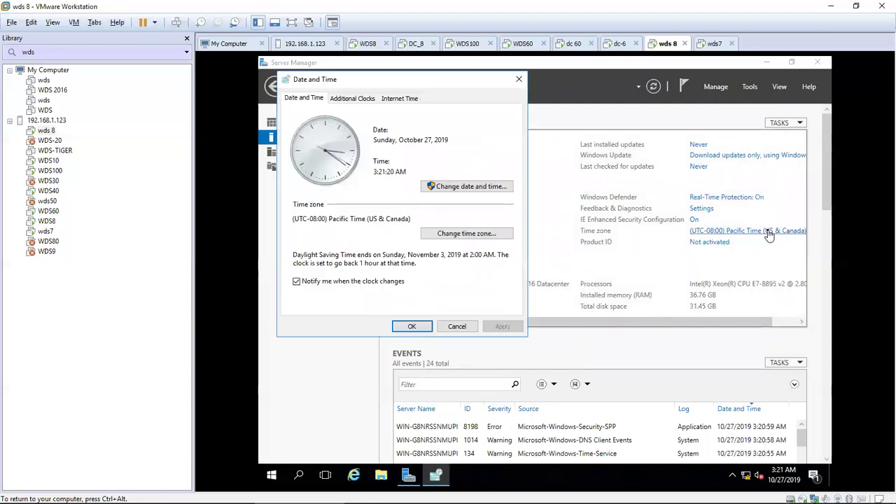
left_click(435, 233)
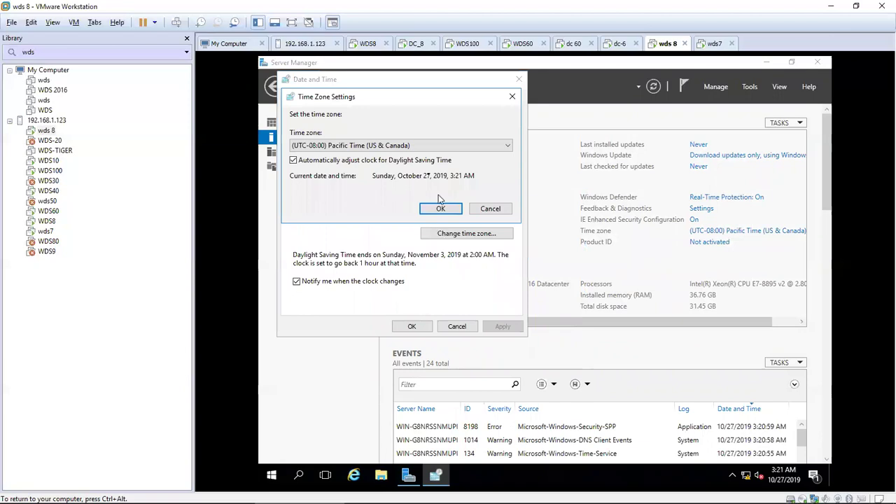
left_click(427, 150)
scroll(371, 314, "down", 12)
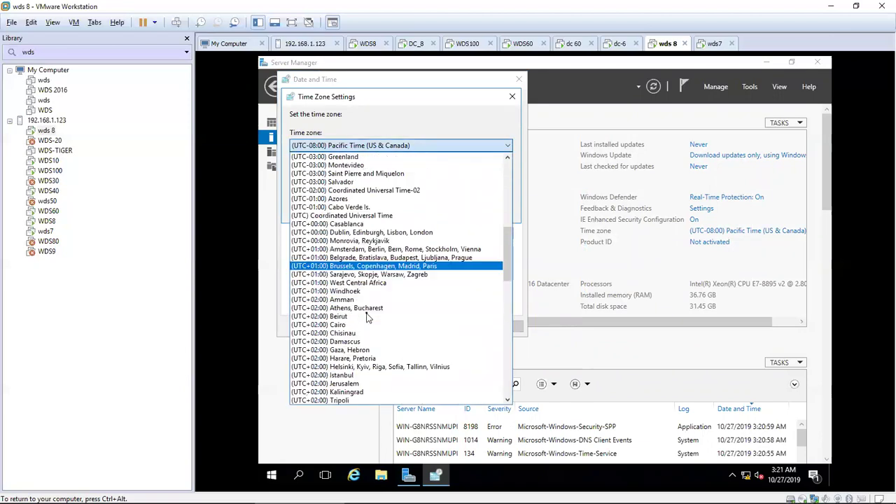
scroll(368, 319, "down", 1)
left_click(356, 316)
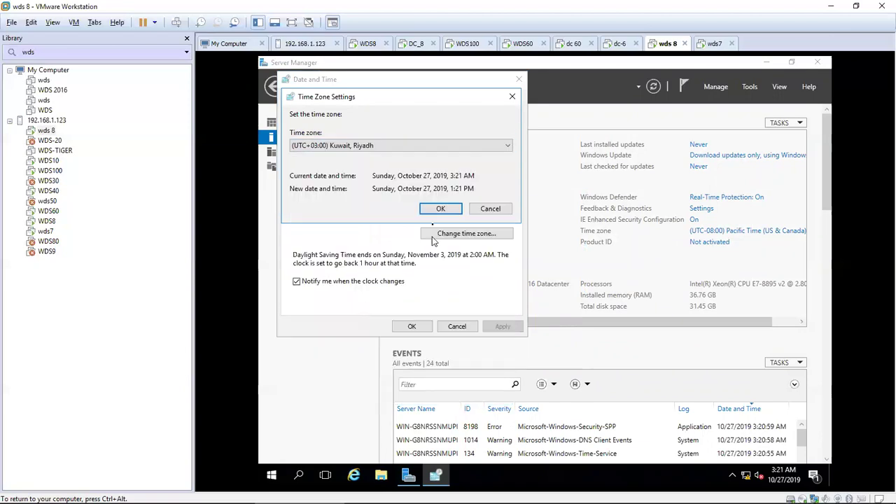
left_click(439, 209)
left_click(412, 326)
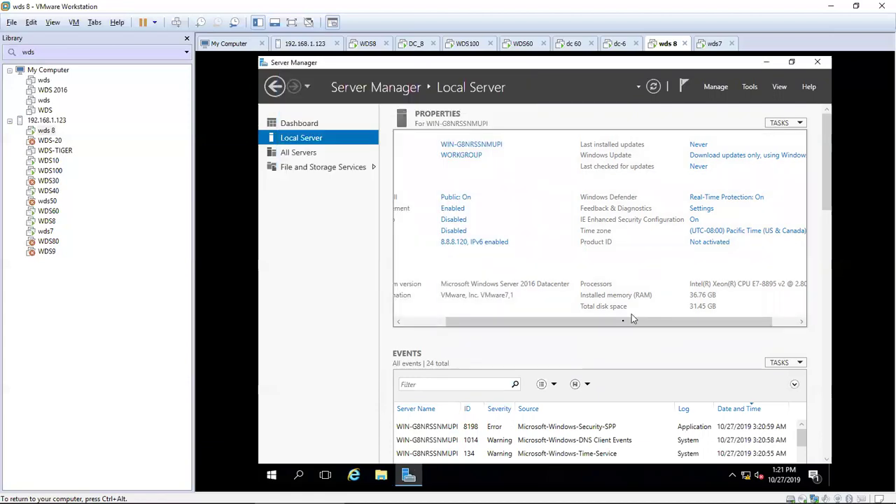
left_click(653, 87)
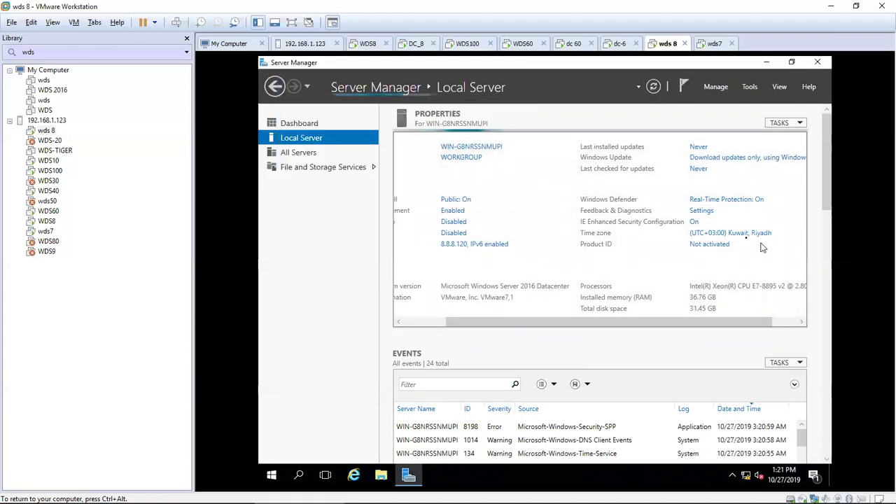
Step: Restart the server from the Start button's power menu
left_click_drag(502, 322, 405, 320)
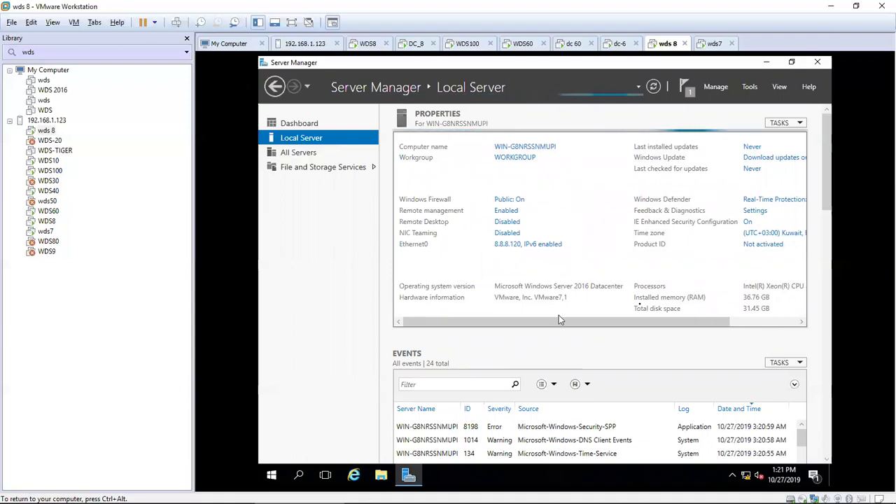
right_click(271, 475)
mouse_move(392, 444)
left_click(420, 440)
Step: Confirm the restart, then sign in to wds 8 as Administrator with the account password
left_click(439, 454)
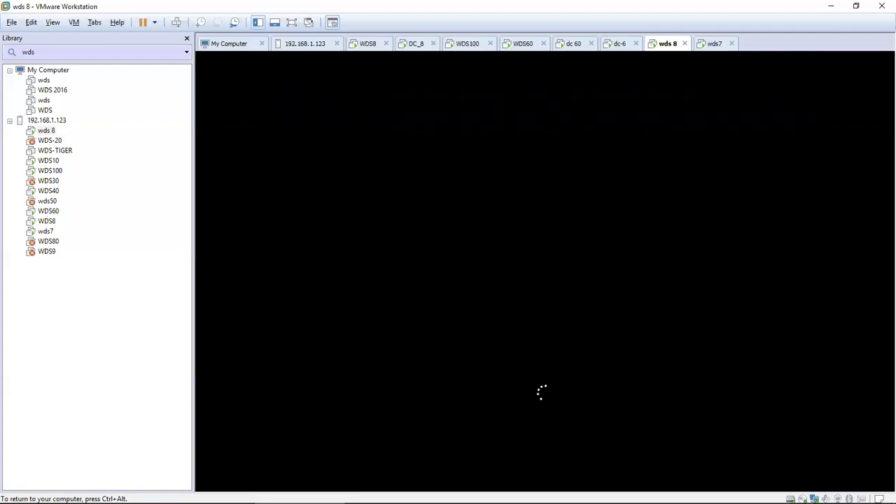
key("ctrl+alt")
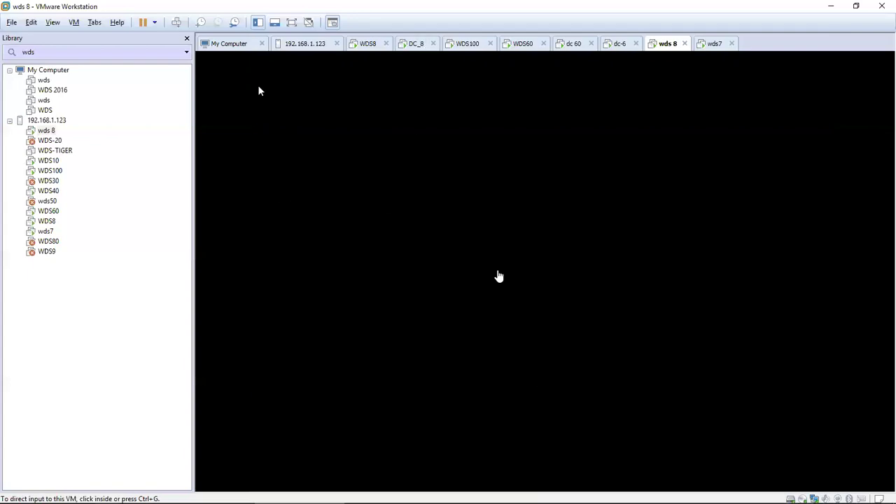
left_click(258, 91)
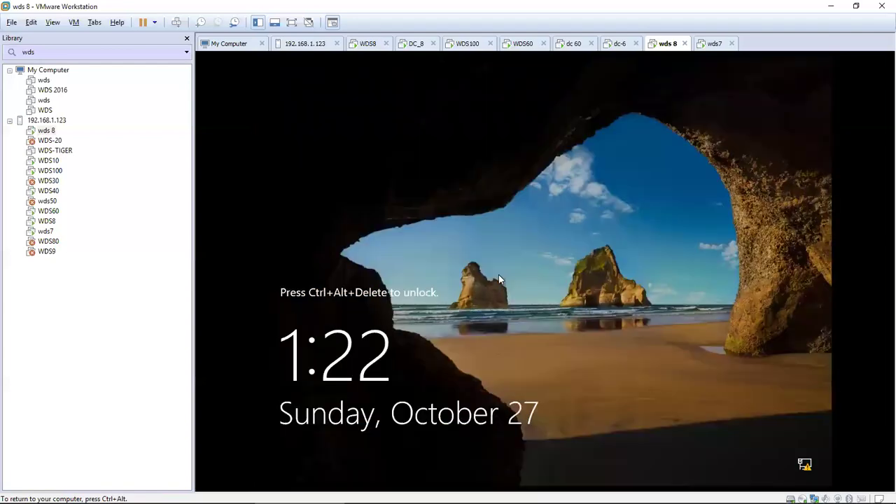
key("ctrl+alt+Insert")
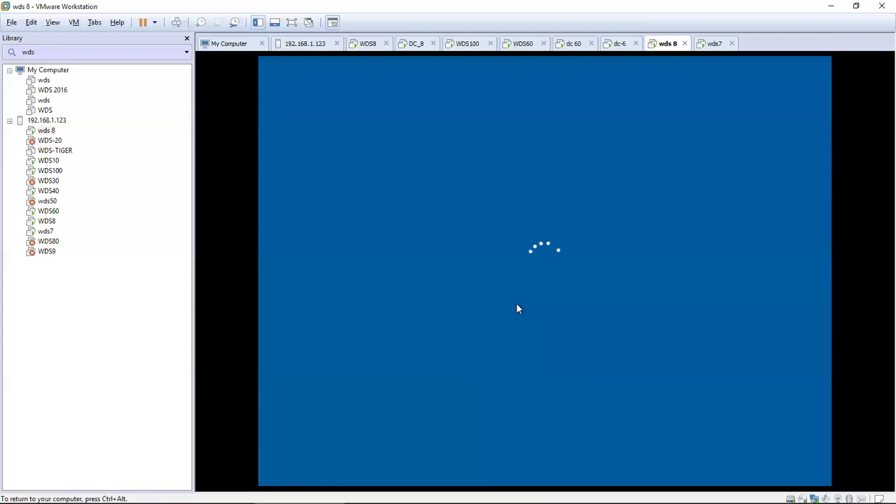
type("*********")
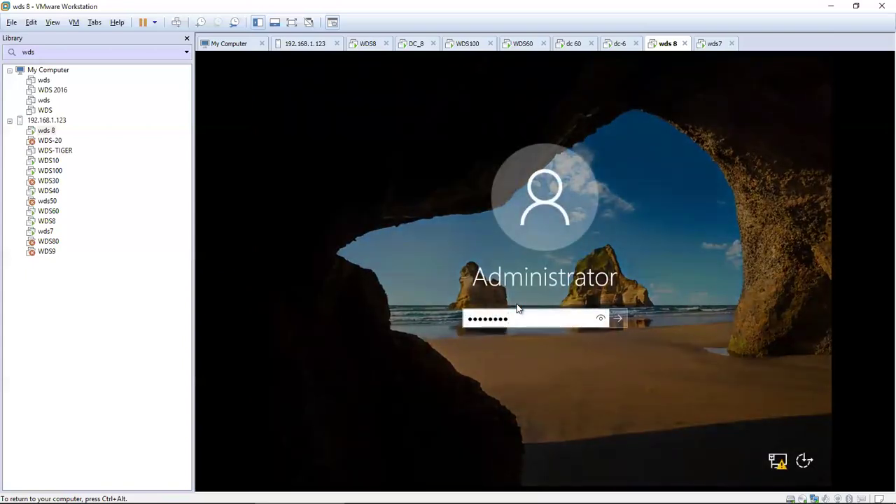
key("Return")
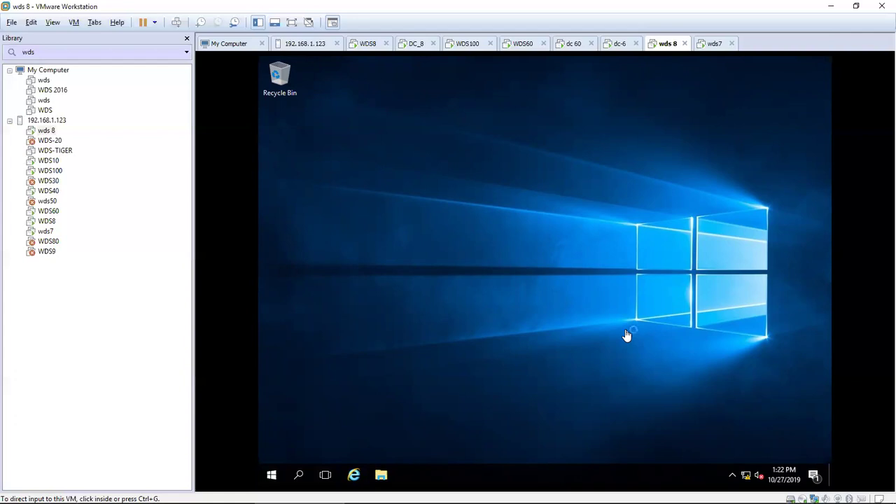
Step: Open wds 8's Local Server page, compare it with DC_8's, and drag wds 8's tab after DC_8
left_click(627, 335)
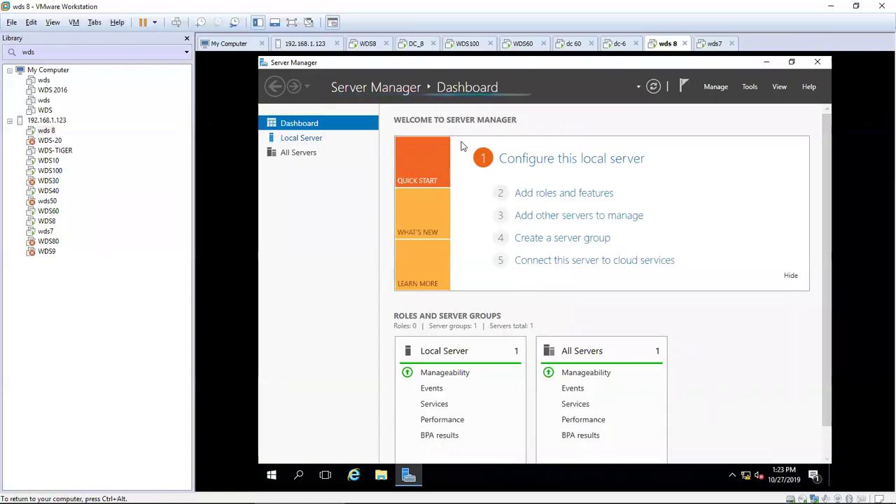
left_click(302, 137)
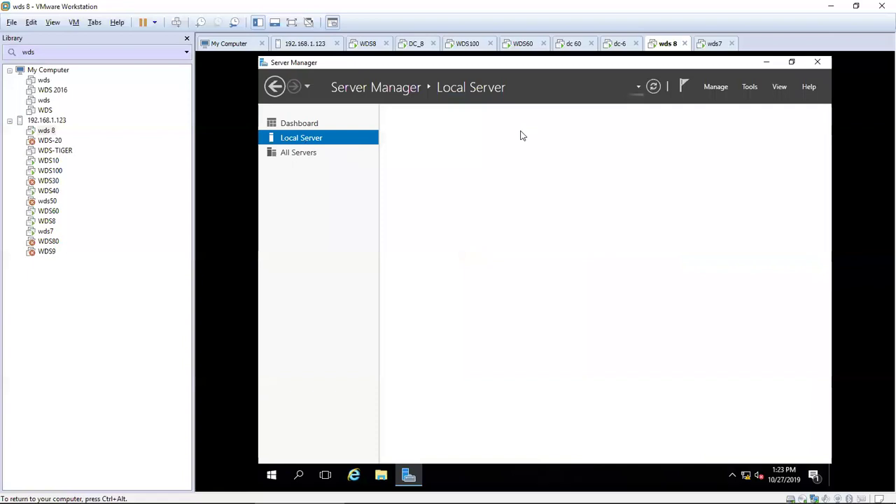
left_click(413, 44)
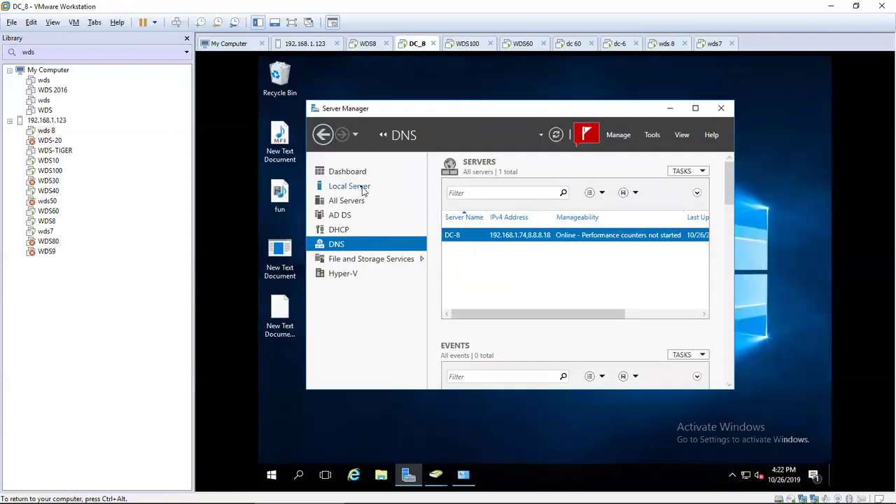
left_click(339, 187)
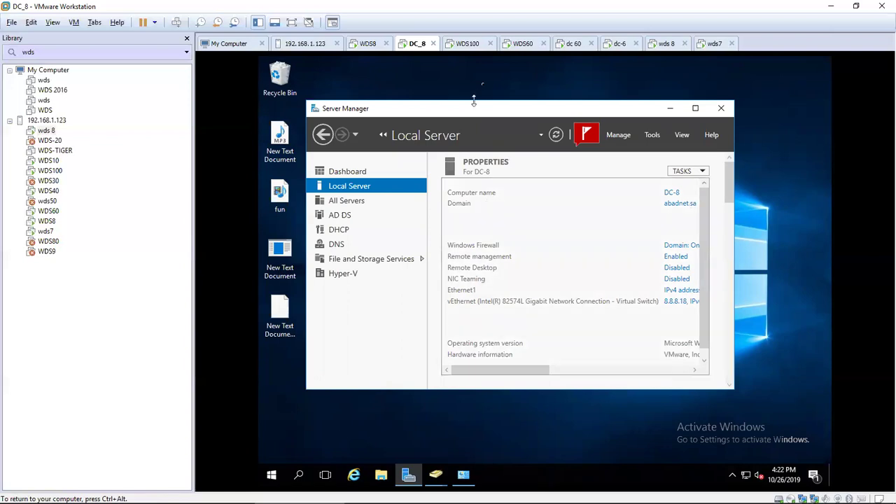
left_click(665, 43)
left_click_drag(665, 43, 469, 44)
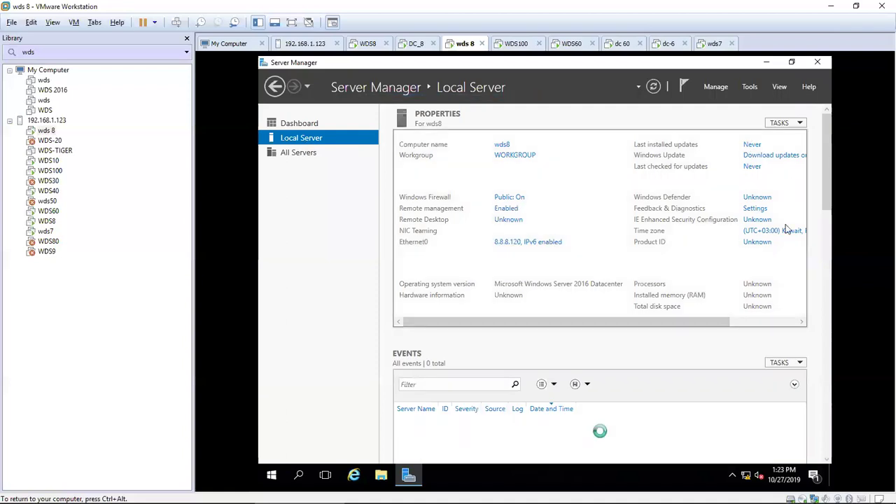
Step: Change wds8's membership from WORKGROUP to the abadnet domain
left_click(515, 156)
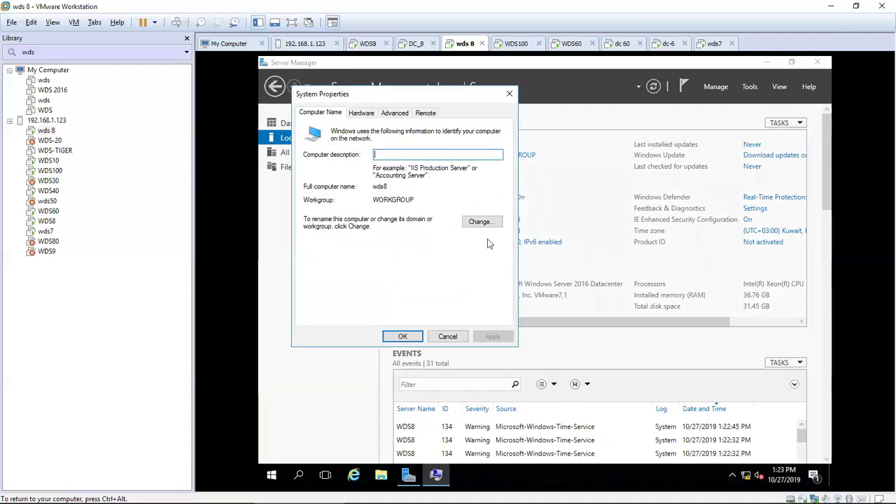
left_click(483, 221)
left_click(329, 245)
type("ab")
key("BackSpace")
key("BackSpace")
type("abadnet")
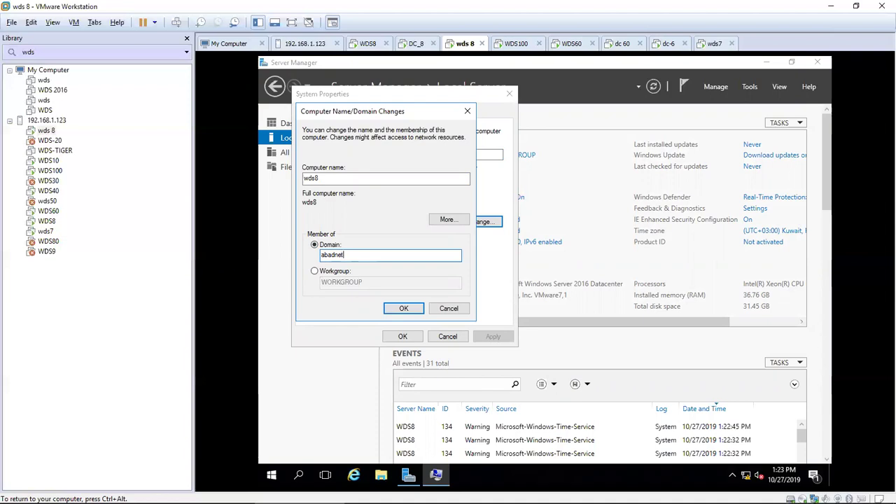
key("Return")
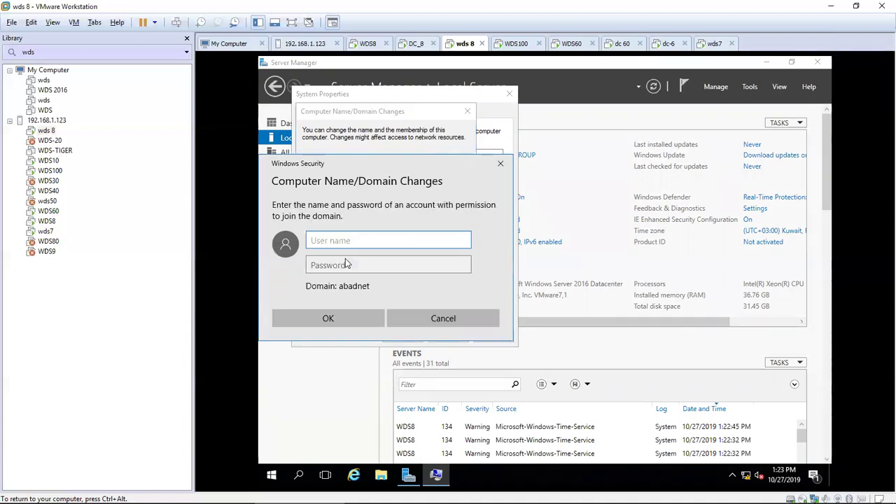
Step: Authenticate as the domain administrator, acknowledge the welcome and restart notices, and close System Properties
type("administrator")
key("Tab")
type("*******")
key("Return")
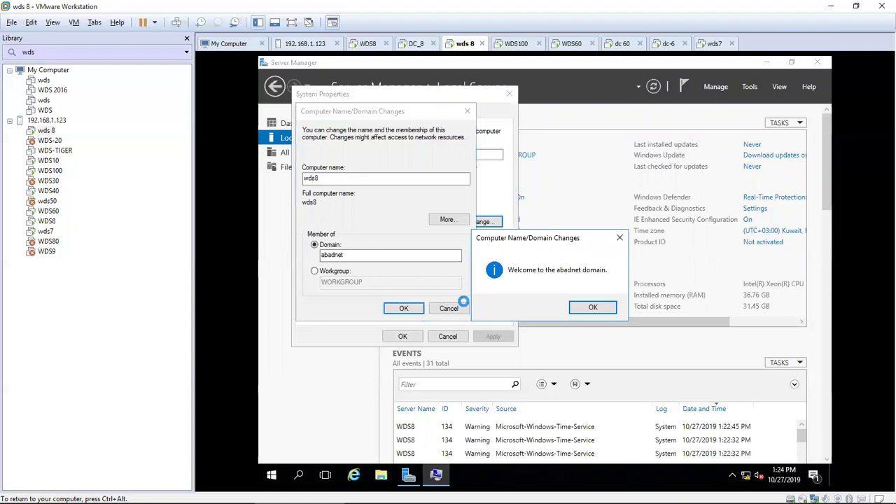
key("Return")
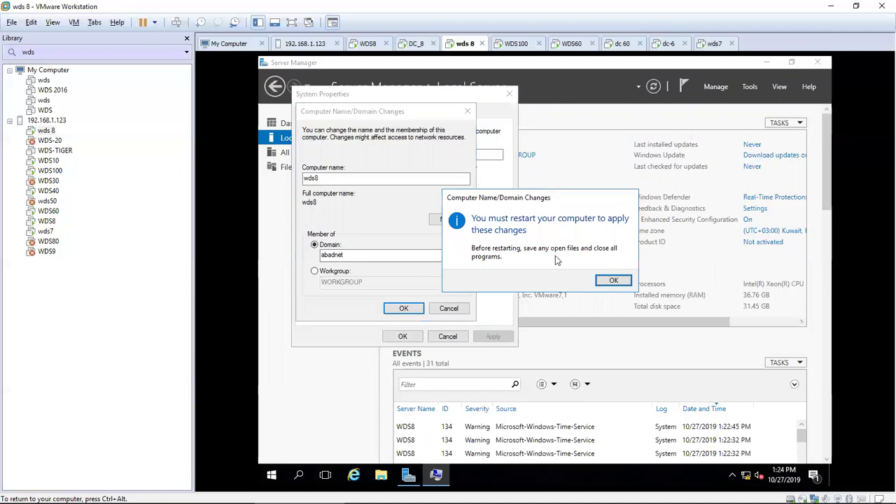
left_click(607, 280)
left_click(402, 336)
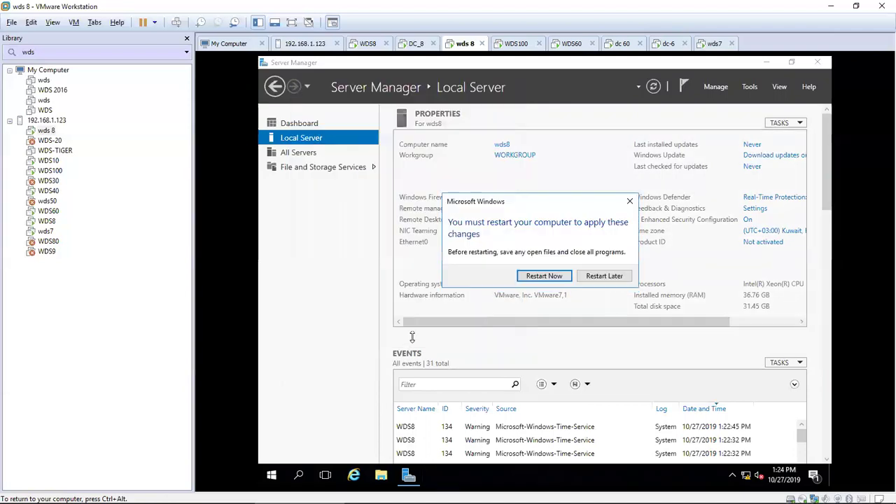
Step: Restart wds8 now and keep input in the VM until it reaches the Administrator sign-in screen
left_click(523, 278)
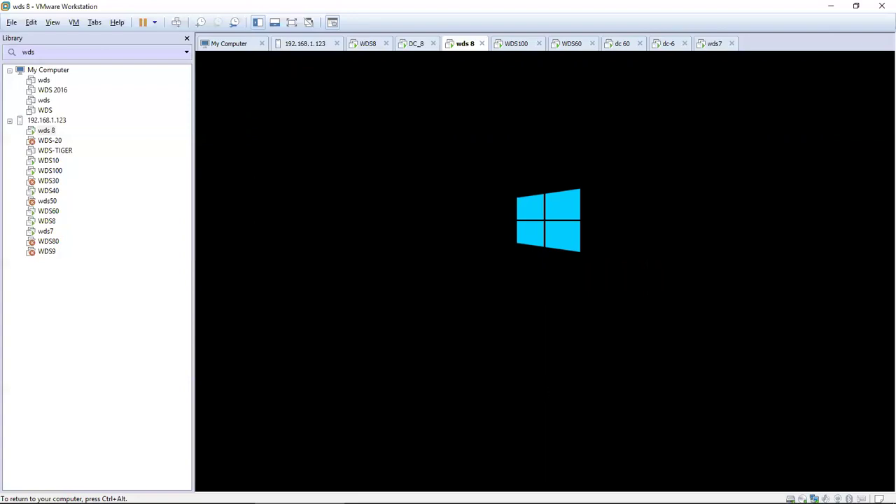
key("ctrl+alt")
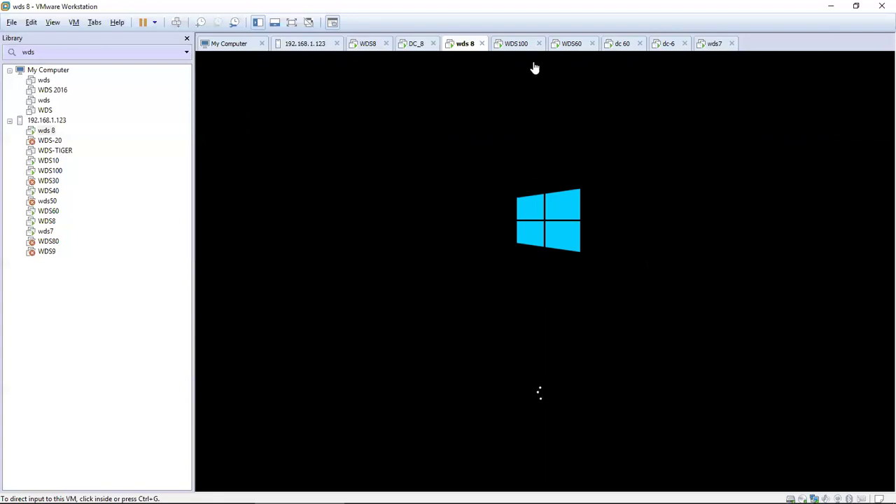
left_click(499, 264)
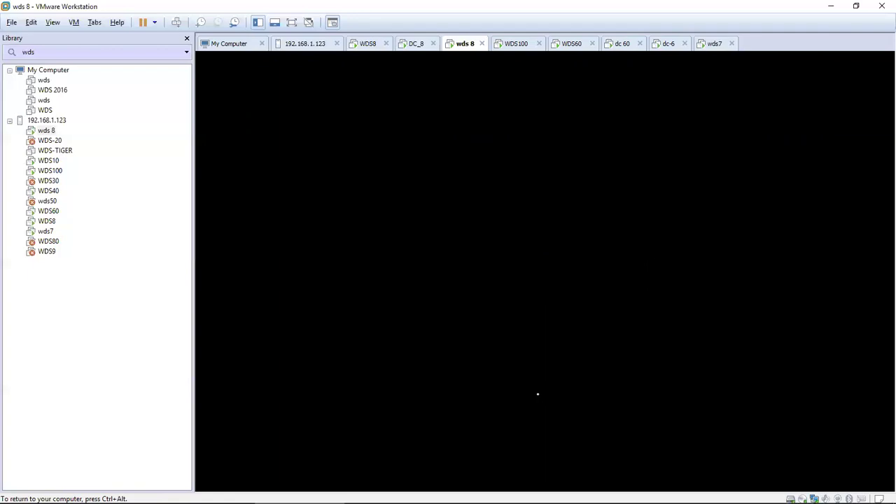
key("ctrl+alt")
left_click(502, 242)
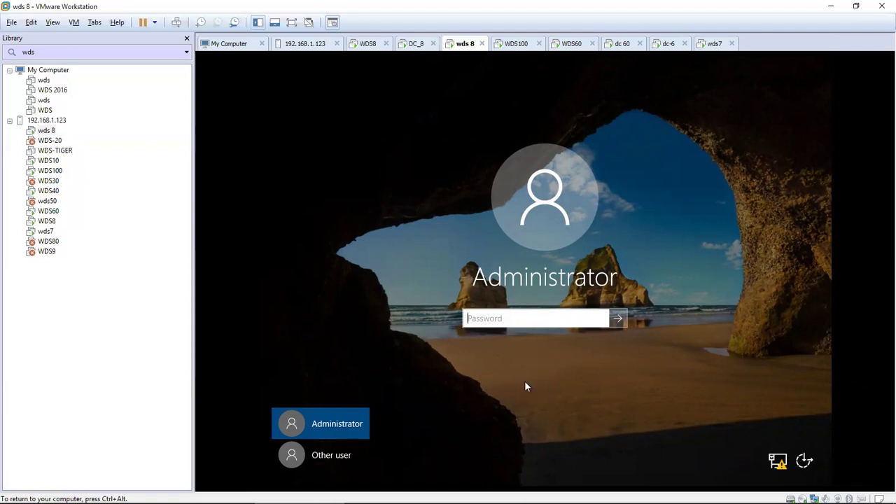
Step: Sign in through Other user as administrator@abadnet with the account password
left_click(353, 454)
left_click(506, 312)
type("administrator")
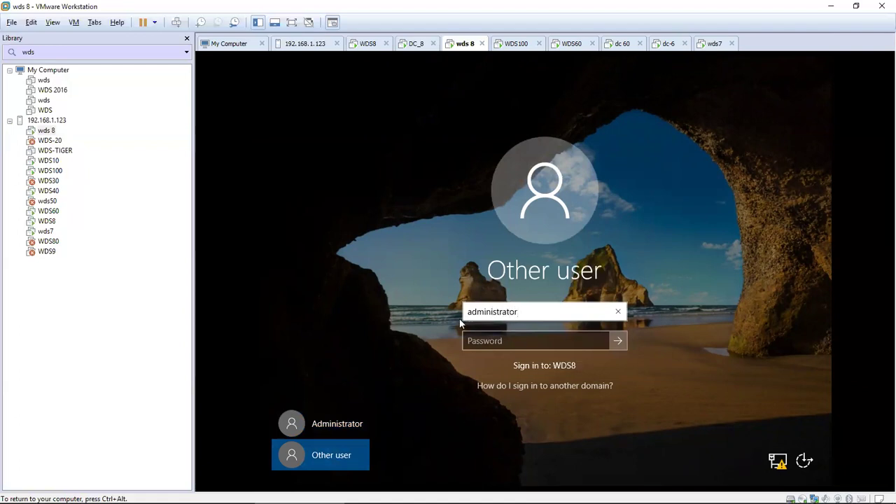
key("BackSpace")
type("r")
type("@abade")
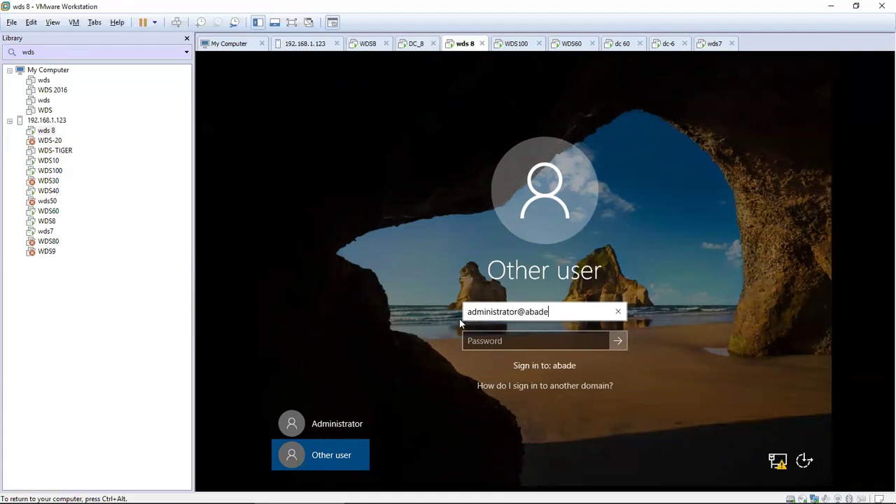
key("BackSpace")
type("net")
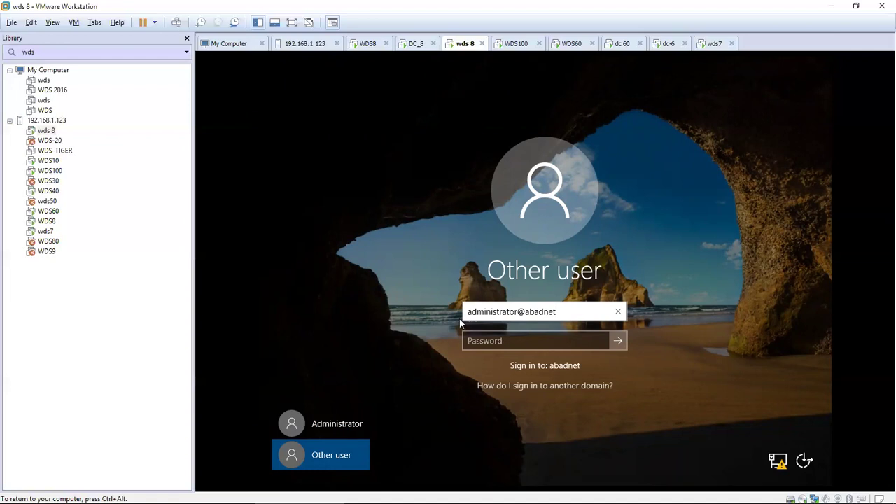
key("Tab")
type("••••••••")
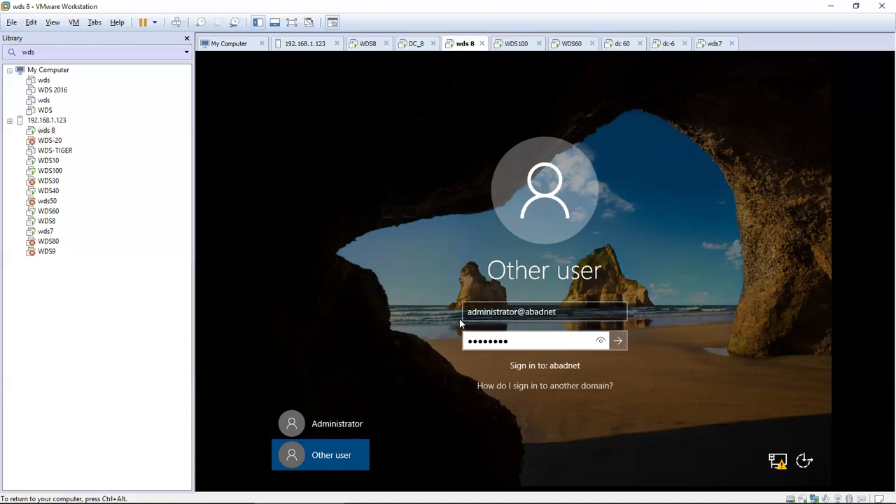
key("Return")
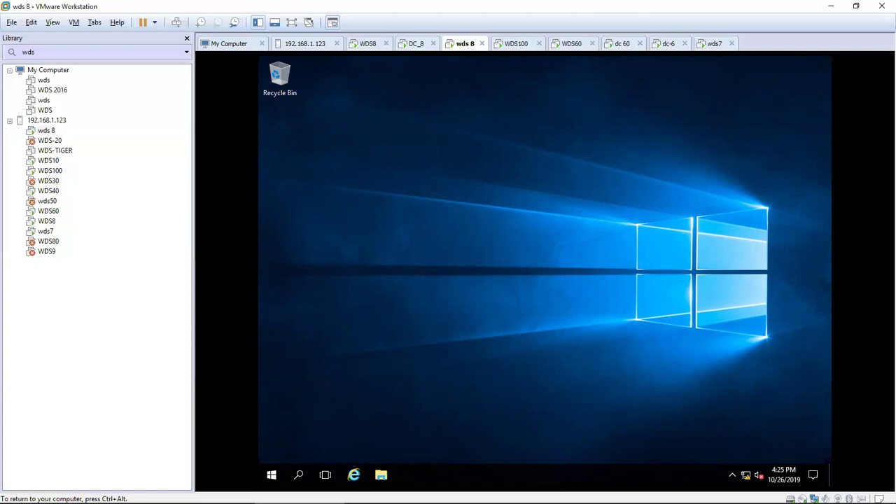
Step: Hide the Library pane, launch Add Roles and Features from Manage, and tick Skip this page by default
key("ctrl+alt")
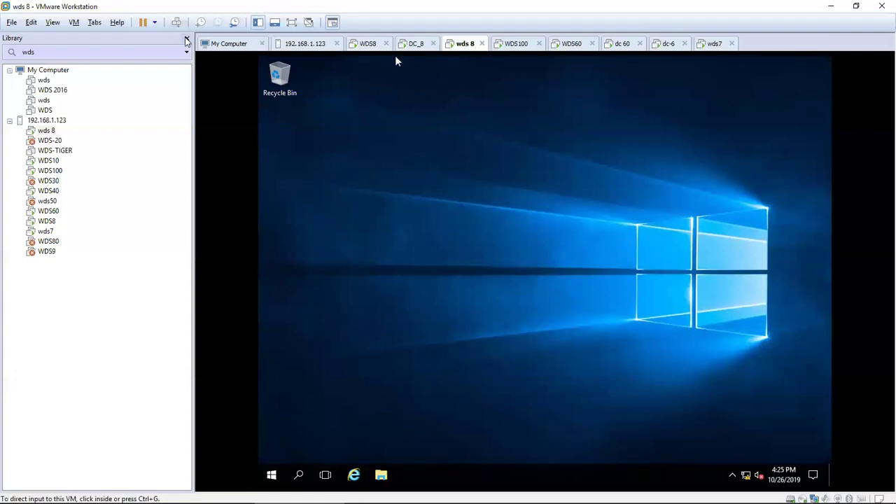
left_click(186, 40)
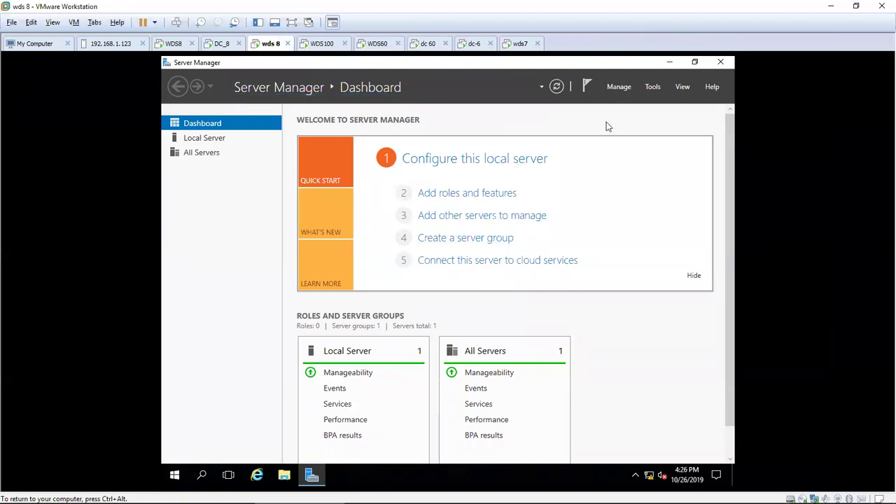
left_click(621, 88)
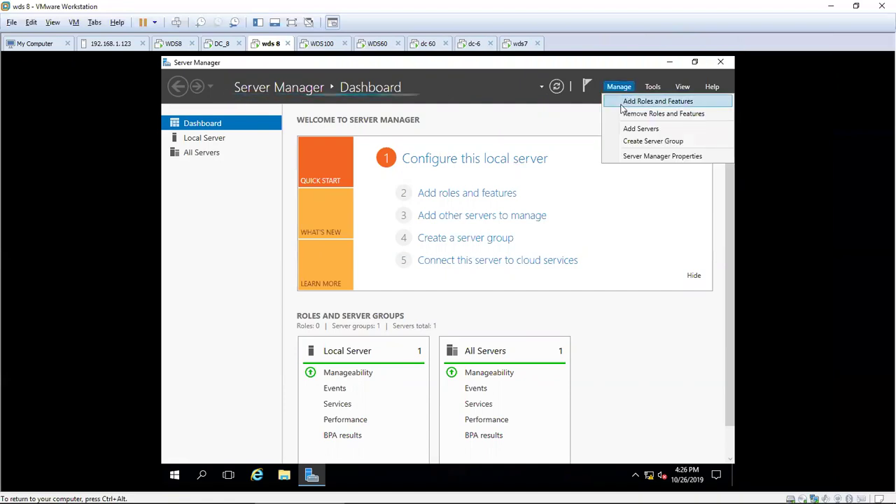
left_click(469, 147)
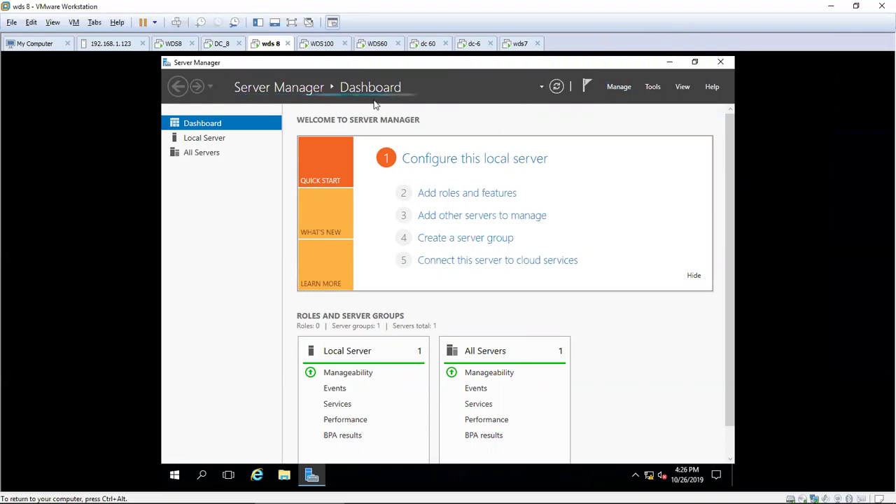
left_click(483, 196)
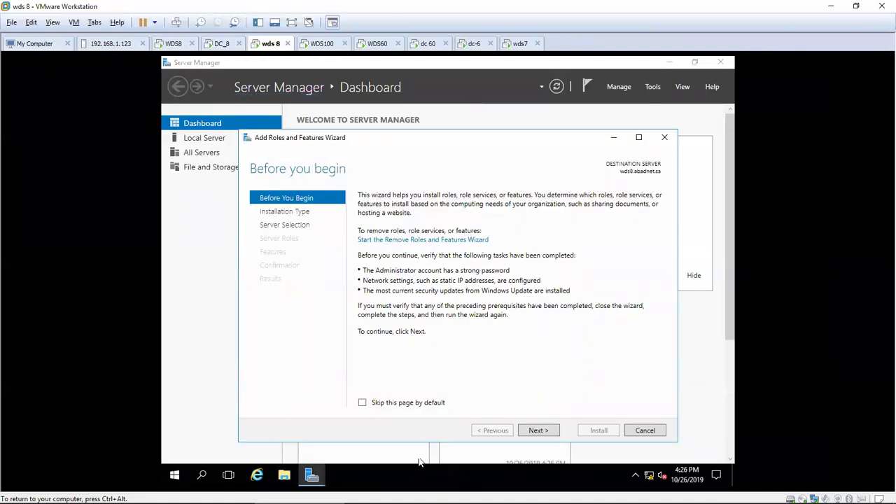
left_click(410, 405)
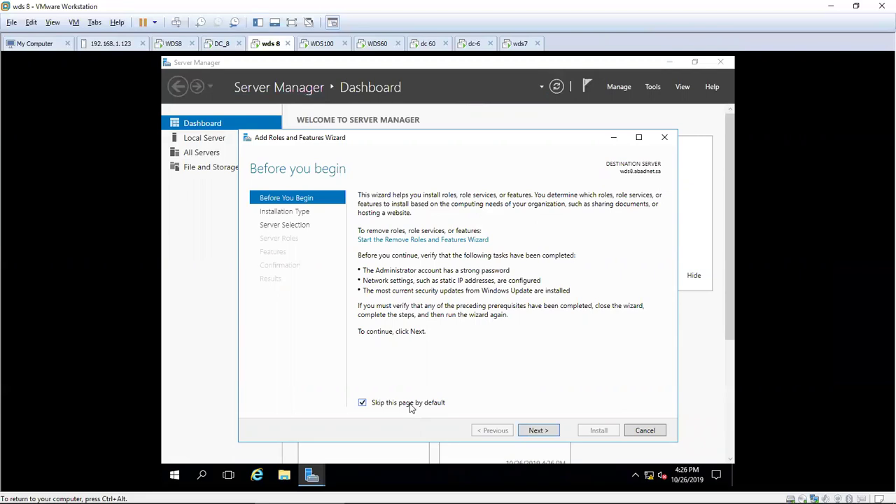